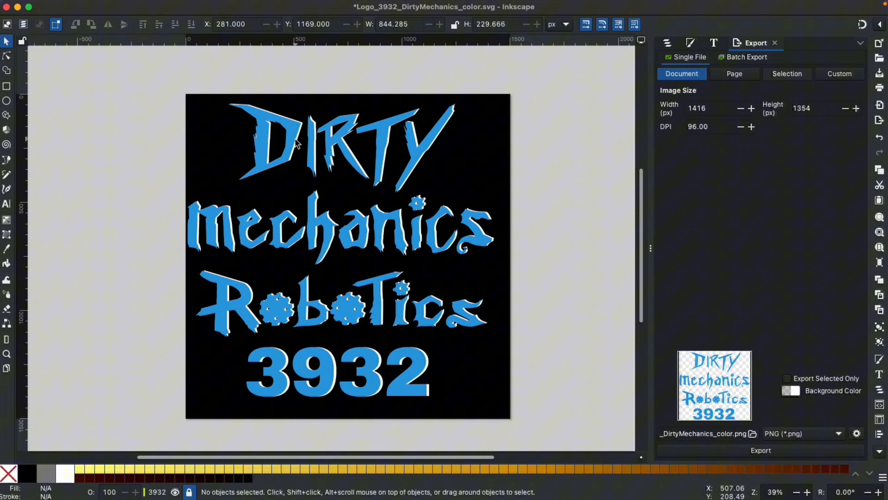
# Step: Show the Layers and Objects list, collapse the DirtyMechanicsRobotics and 3932 layers, unlock both, and make DirtyMechanicsRobotics the current layer
pyautogui.click(672, 45)
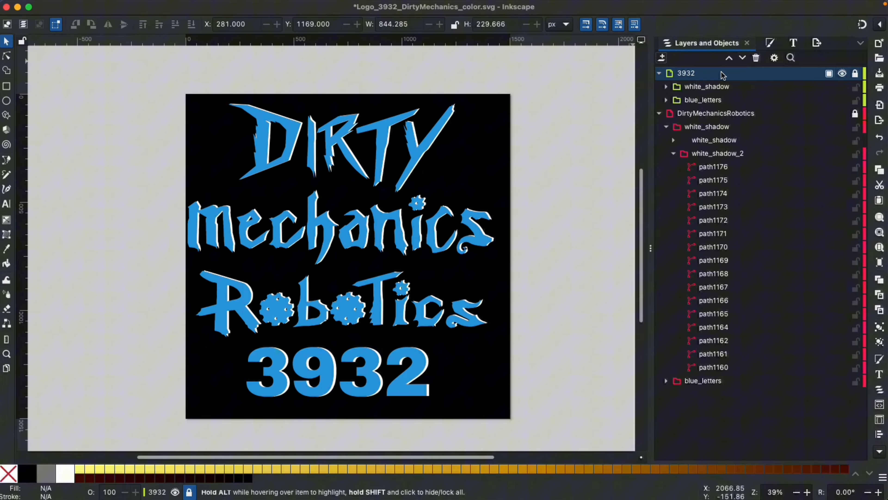
pyautogui.click(659, 113)
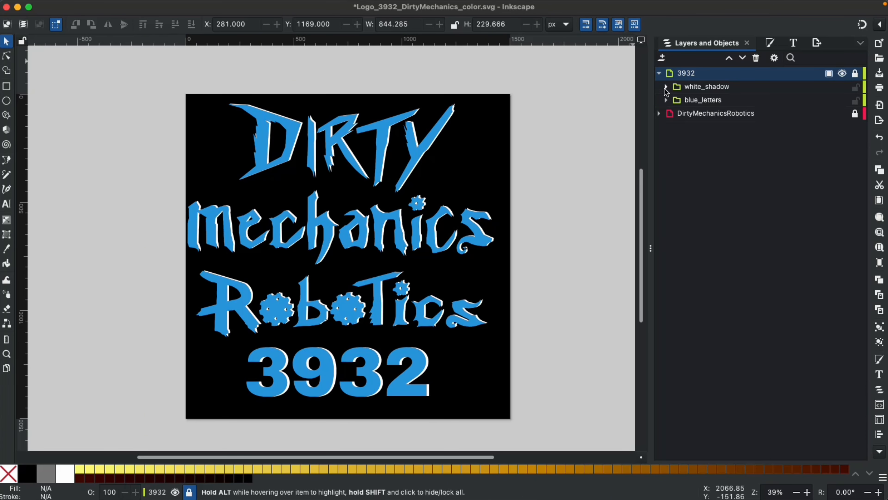
pyautogui.click(659, 73)
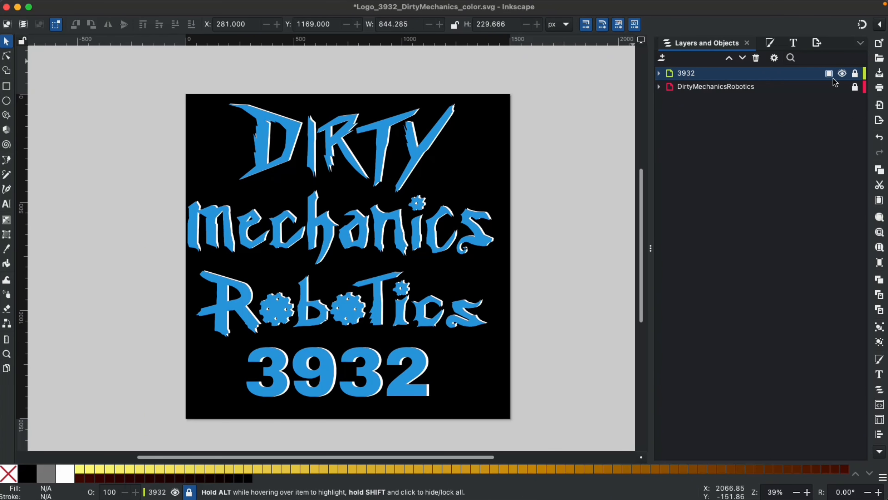
pyautogui.click(856, 72)
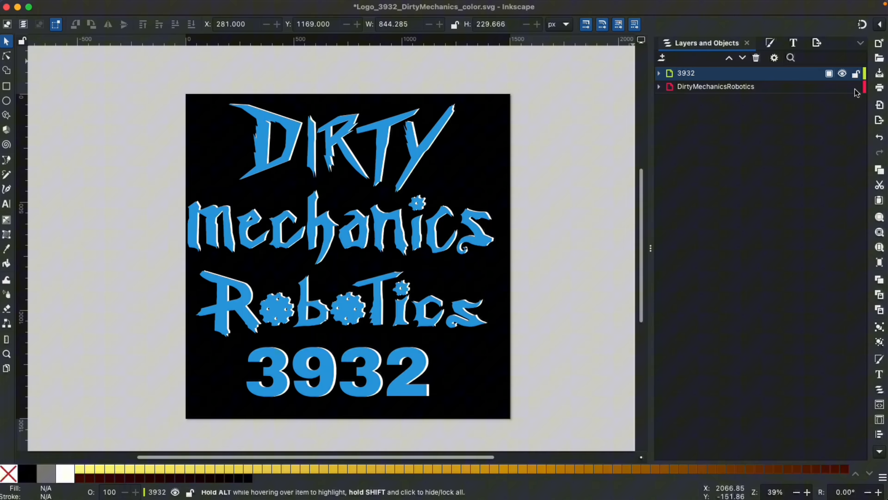
pyautogui.click(708, 88)
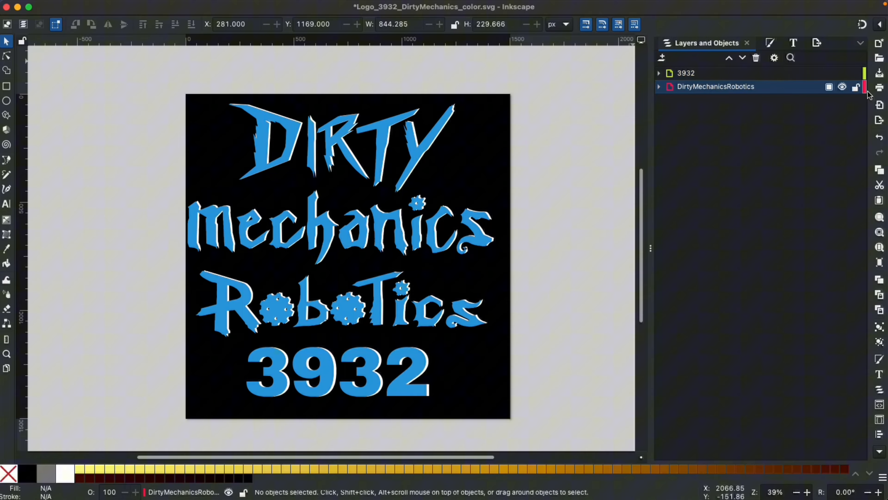
# Step: Select the white_shadow group of the DirtyMechanicsRobotics layer and enlarge it to about 1623 × 1612 px
pyautogui.click(417, 152)
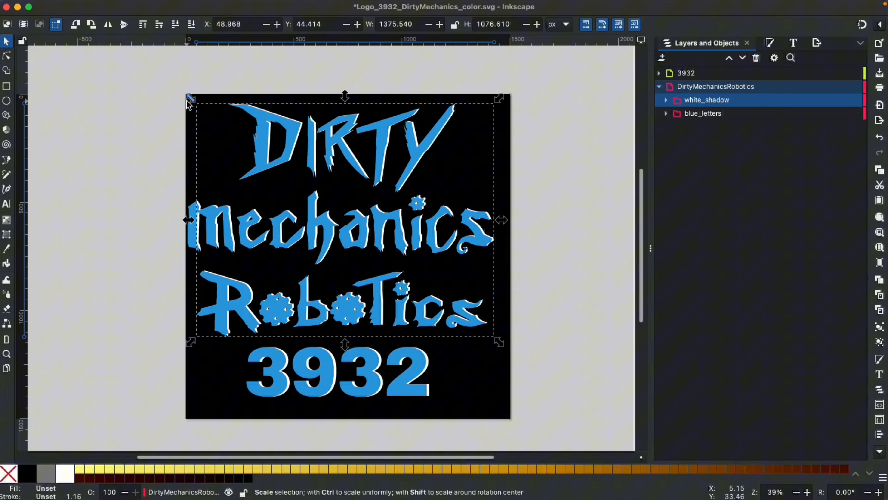
pyautogui.moveTo(192, 102); pyautogui.dragTo(138, 70)
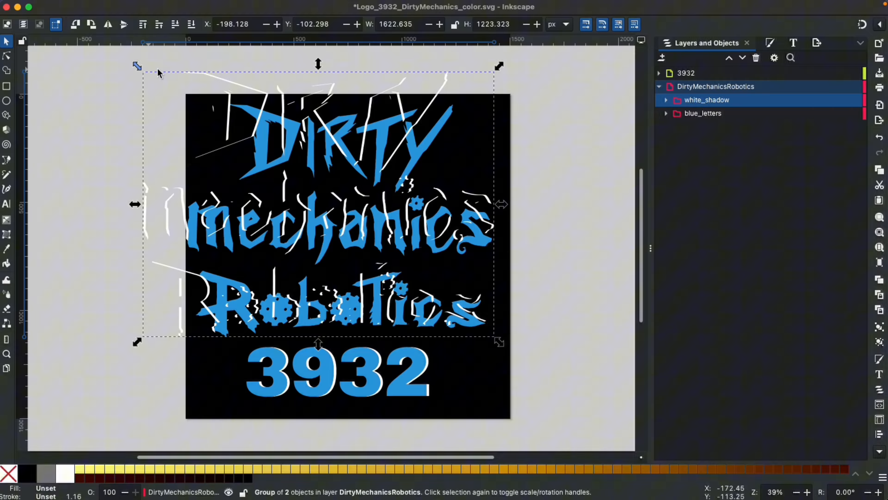
pyautogui.moveTo(318, 64); pyautogui.dragTo(318, 30)
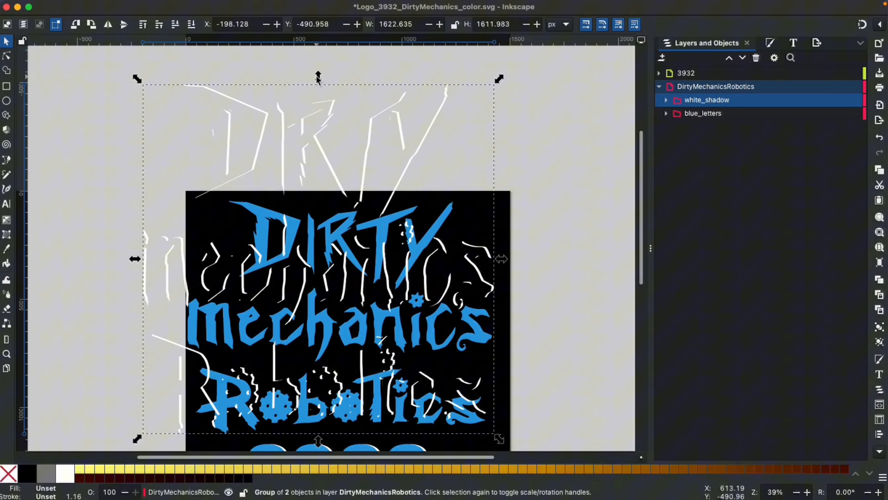
# Step: Move the enlarged white shadow group and nudge it in small increments to about X -228, Y -394 px
pyautogui.moveTo(297, 165); pyautogui.dragTo(263, 190)
pyautogui.press('Right')
pyautogui.press('Down')
pyautogui.press('Down')
pyautogui.press('Right')
pyautogui.scroll(1, 261, 186)
pyautogui.scroll(4, 260, 185)
pyautogui.press('Right')
pyautogui.press('Right')
pyautogui.press('Right')
pyautogui.press('Right')
pyautogui.press('Right')
pyautogui.press('Right')
pyautogui.press('Right')
pyautogui.press('Right')
pyautogui.press('Right')
pyautogui.press('Right')
pyautogui.press('Right')
pyautogui.press('Right')
pyautogui.press('Right')
pyautogui.press('Right')
pyautogui.press('Right')
pyautogui.press('Right')
pyautogui.press('Right')
pyautogui.press('Right')
pyautogui.press('Right')
pyautogui.press('Right')
pyautogui.press('Right')
pyautogui.press('Right')
pyautogui.press('Right')
pyautogui.press('Right')
pyautogui.press('Right')
pyautogui.press('Right')
pyautogui.press('Right')
pyautogui.press('Right')
pyautogui.press('Right')
pyautogui.press('Right')
pyautogui.press('Right')
pyautogui.press('Right')
pyautogui.press('Right')
pyautogui.press('Right')
pyautogui.press('Right')
pyautogui.press('Right')
pyautogui.press('Right')
pyautogui.press('Right')
pyautogui.press('Right')
pyautogui.press('Right')
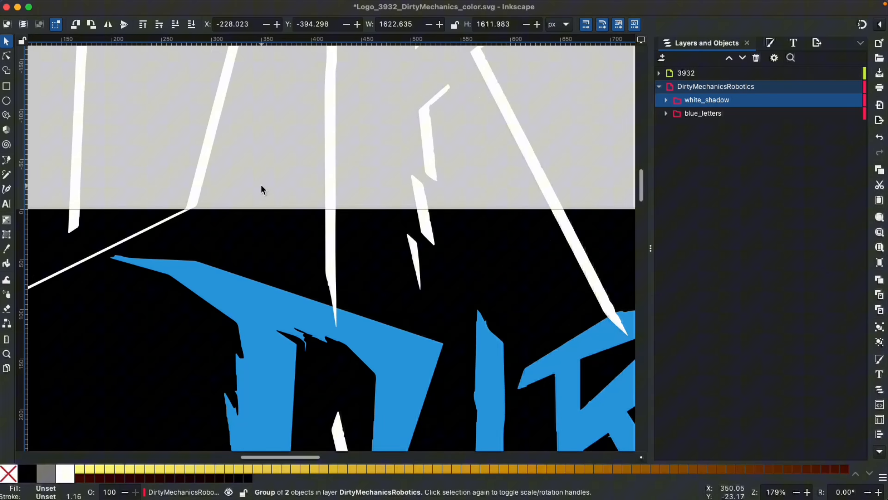
# Step: Shift the white shadow group sideways in both directions in larger increments, ending at about X -88 px
pyautogui.hotkey('shift', 'Right')
pyautogui.hotkey('shift', 'Right')
pyautogui.hotkey('shift', 'Right')
pyautogui.hotkey('shift', 'Right')
pyautogui.hotkey('shift', 'Right')
pyautogui.hotkey('shift', 'Right')
pyautogui.hotkey('shift', 'Right')
pyautogui.hotkey('shift', 'Right')
pyautogui.hotkey('shift', 'Right')
pyautogui.hotkey('shift', 'Left')
pyautogui.hotkey('shift', 'Left')
pyautogui.hotkey('shift', 'Left')
pyautogui.hotkey('shift', 'Left')
pyautogui.hotkey('shift', 'Left')
pyautogui.hotkey('shift', 'Left')
pyautogui.hotkey('shift', 'Left')
pyautogui.hotkey('shift', 'Left')
pyautogui.hotkey('shift', 'Left')
pyautogui.hotkey('shift', 'Left')
pyautogui.hotkey('shift', 'Left')
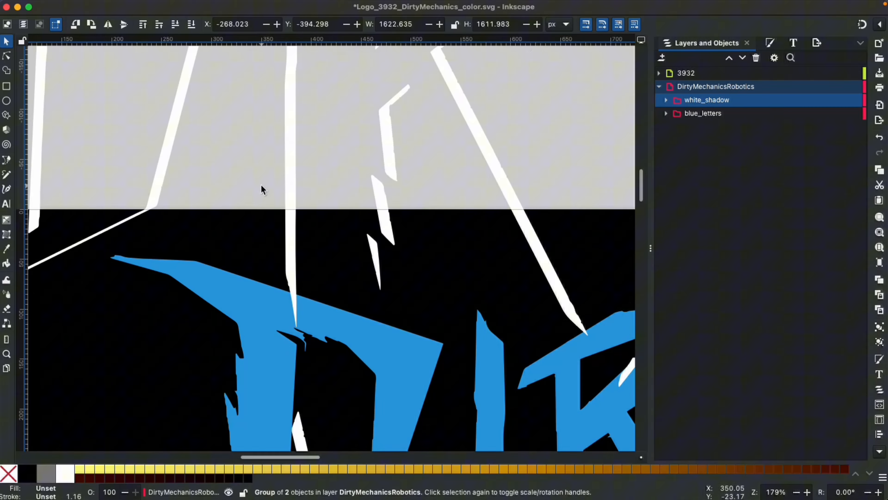
pyautogui.hotkey('shift', 'Right')
pyautogui.hotkey('shift', 'Right')
pyautogui.hotkey('shift', 'Right')
pyautogui.hotkey('shift', 'Right')
pyautogui.hotkey('shift', 'Right')
pyautogui.hotkey('shift', 'Right')
pyautogui.hotkey('shift', 'Right')
pyautogui.hotkey('shift', 'Right')
pyautogui.hotkey('shift', 'Right')
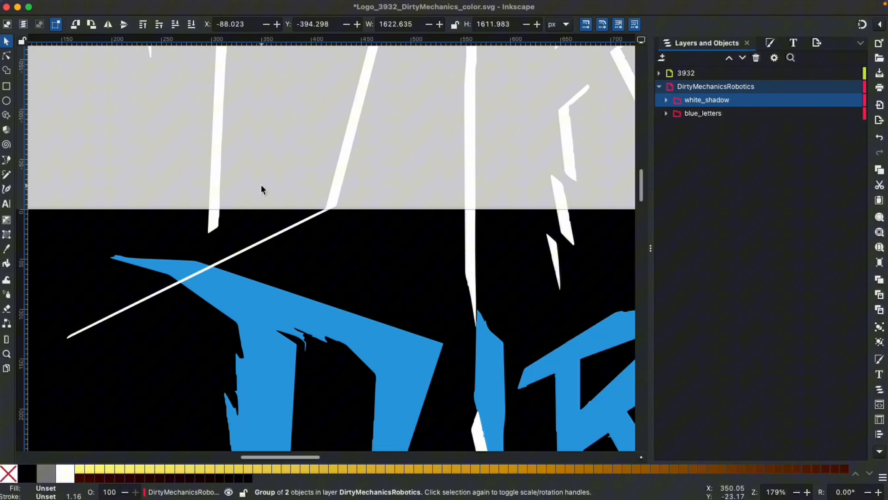
# Step: Undo all scaling and moving of the white shadow group, and unlock both layers again
pyautogui.press('alt')
pyautogui.hotkey('alt', '(')
pyautogui.press('4')
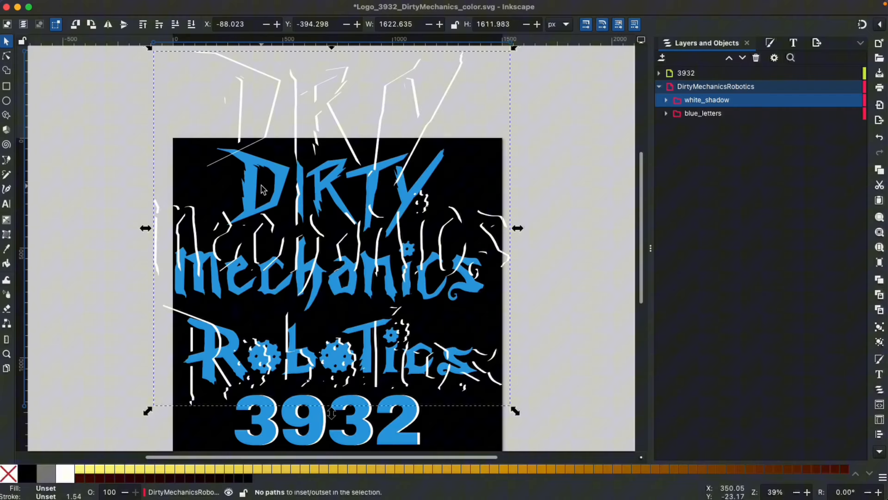
pyautogui.scroll(-1, 262, 185)
pyautogui.press('super+z')
pyautogui.press('super+z')
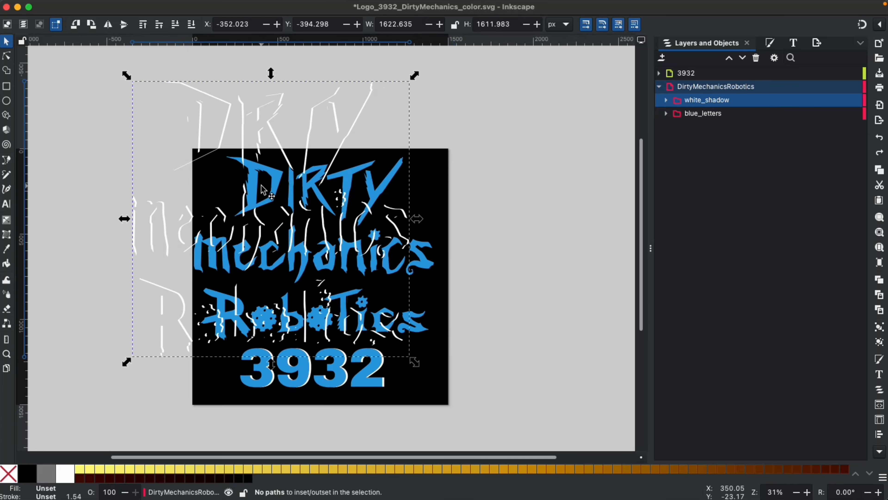
pyautogui.press('super+z')
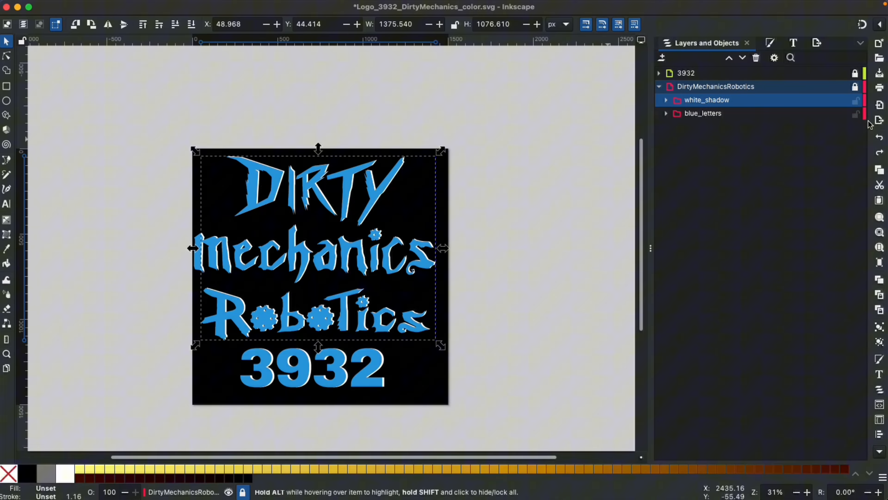
pyautogui.click(857, 87)
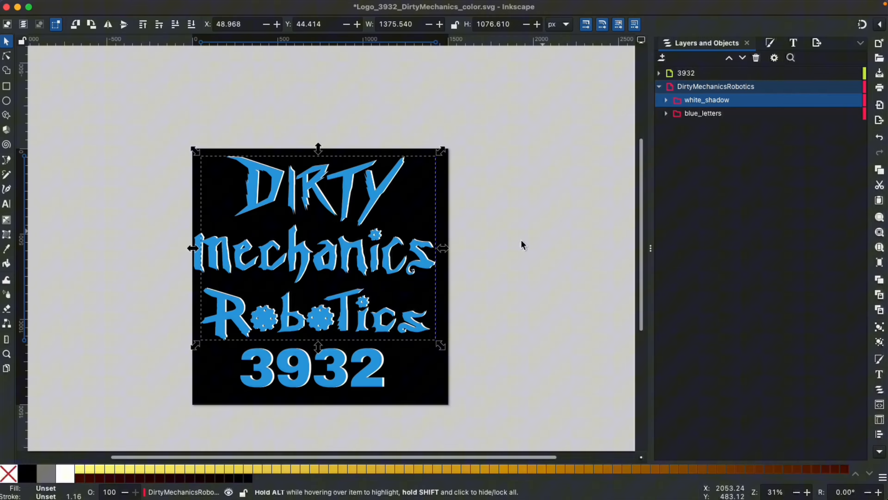
# Step: Select the blue letter "a" of "mechanics" inside the blue_letters group and nudge it 12 px to the left
pyautogui.scroll(3, 333, 261)
pyautogui.scroll(1, 333, 261)
pyautogui.click(315, 299)
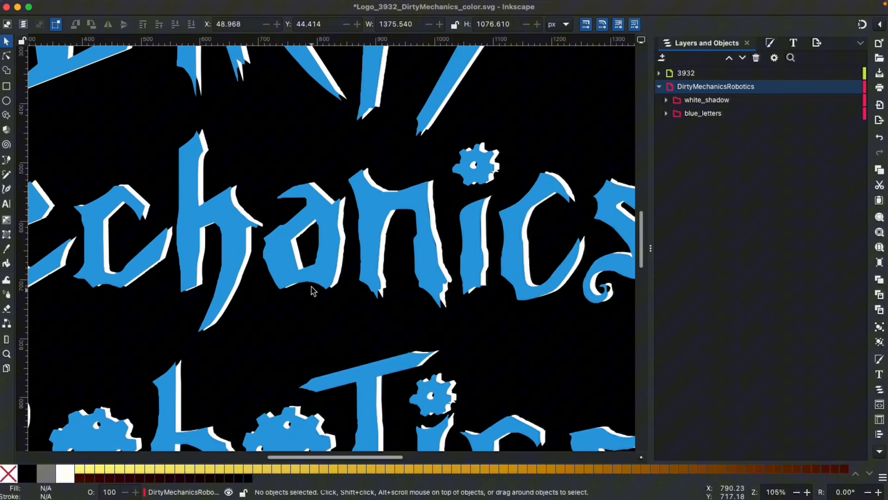
pyautogui.click(327, 259)
pyautogui.doubleClick(332, 259)
pyautogui.click(332, 259)
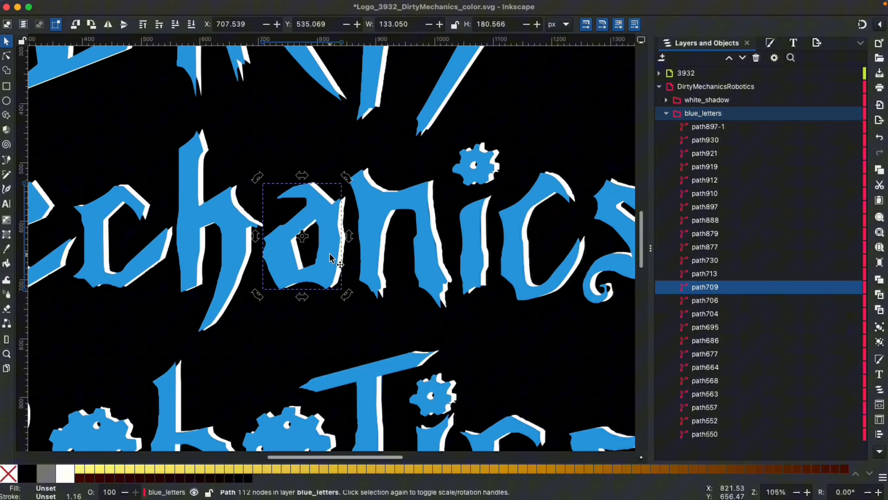
pyautogui.press('Left')
pyautogui.press('Left')
pyautogui.press('Left')
pyautogui.press('Left')
pyautogui.press('Left')
pyautogui.press('Left')
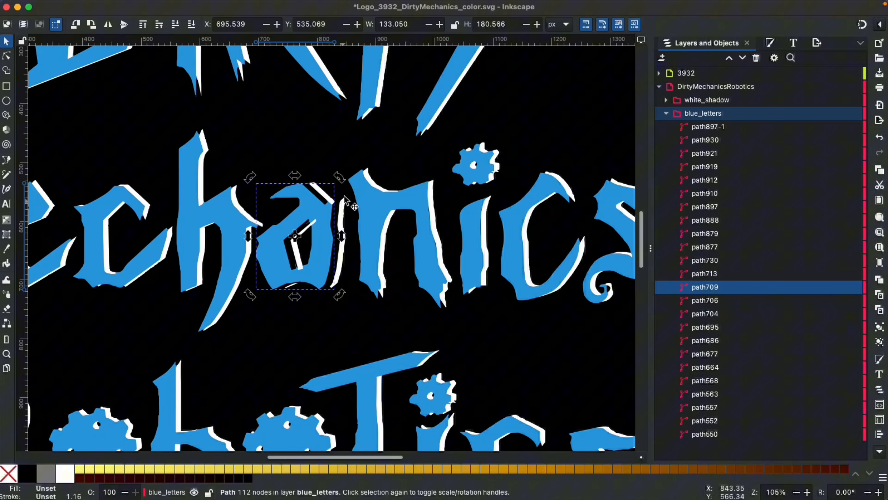
# Step: Select the blue letter "h" of "mechanics" with the Selector tool and nudge it 8 px left and 10 px up
pyautogui.click(323, 135)
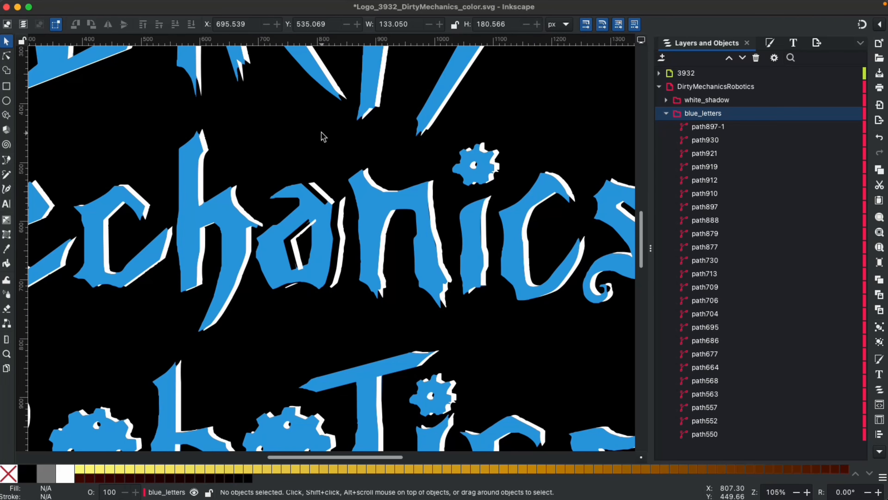
pyautogui.doubleClick(217, 209)
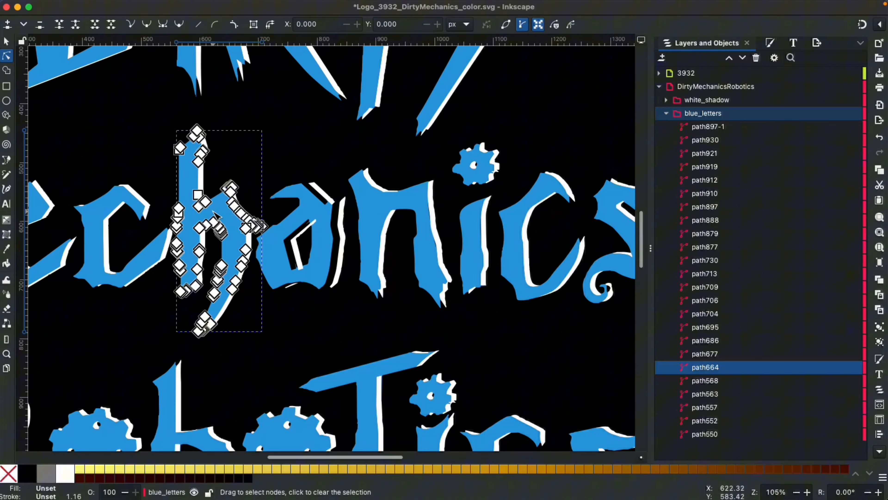
pyautogui.click(272, 168)
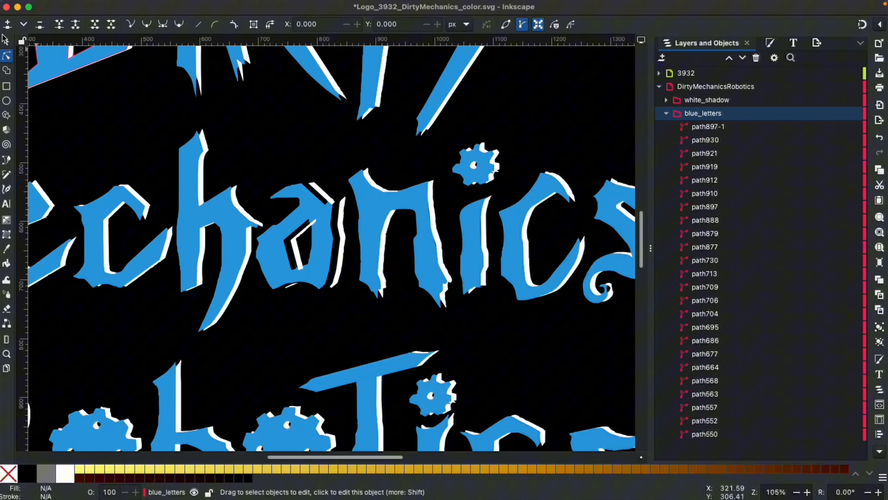
pyautogui.click(6, 43)
pyautogui.click(208, 210)
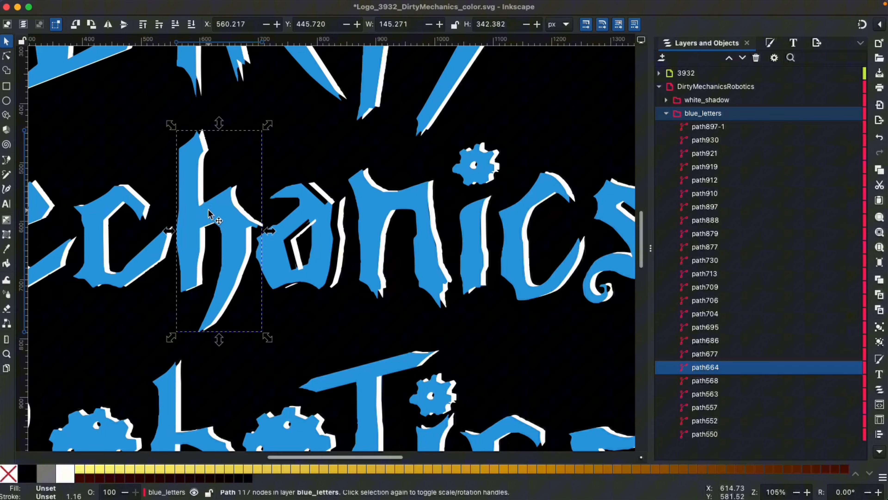
pyautogui.press('Left')
pyautogui.press('Left')
pyautogui.press('Left')
pyautogui.press('Left')
pyautogui.press('Up')
pyautogui.press('Up')
pyautogui.press('Up')
pyautogui.press('Up')
pyautogui.press('Up')
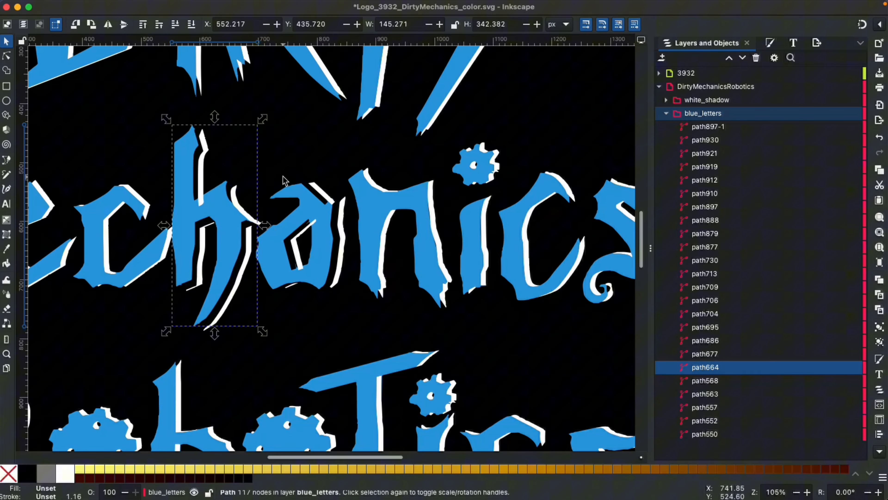
# Step: Nudge the blue letter "n" of "mechanics" down 10 px, and reposition it freehand to about X 857, Y 512 px
pyautogui.click(423, 210)
pyautogui.press('Down')
pyautogui.press('Down')
pyautogui.press('Down')
pyautogui.press('Down')
pyautogui.press('Down')
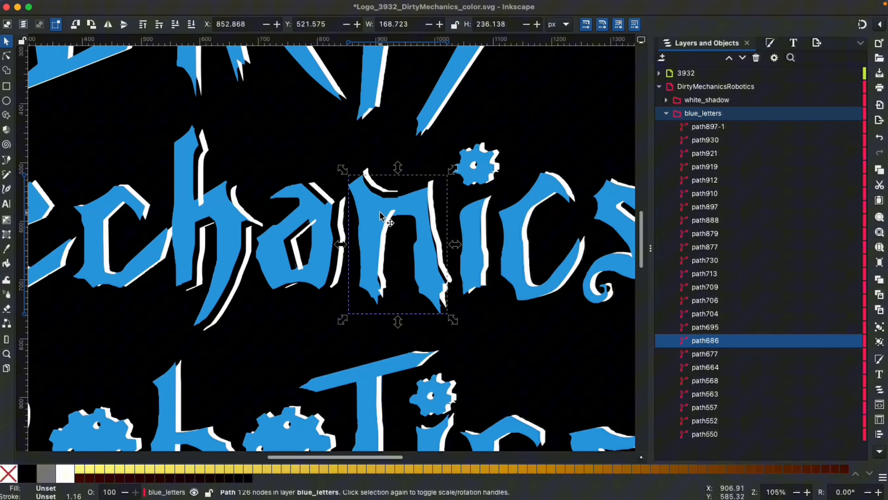
pyautogui.moveTo(388, 215)
pyautogui.mouseDown()
pyautogui.moveTo(255, 257)
pyautogui.moveTo(304, 136)
pyautogui.moveTo(375, 210)
pyautogui.moveTo(352, 207)
pyautogui.moveTo(377, 204)
pyautogui.mouseUp()
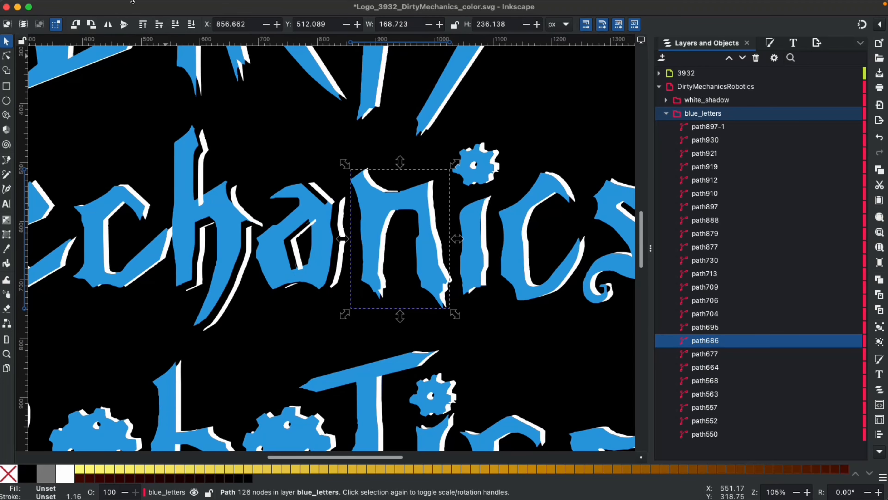
# Step: Undo all the moves of the letters "n", "h" and "a" in "mechanics"
pyautogui.click(106, 5)
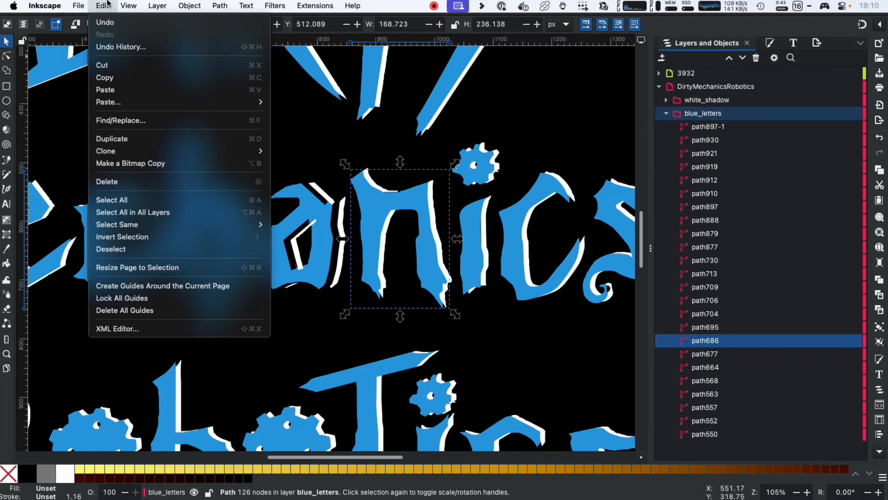
pyautogui.click(113, 24)
pyautogui.press('super+z')
pyautogui.press('super+z')
pyautogui.press('super+z')
pyautogui.press('super+z')
pyautogui.press('super+z')
pyautogui.press('super+z')
pyautogui.press('super+z')
pyautogui.press('super+z')
pyautogui.press('super+z')
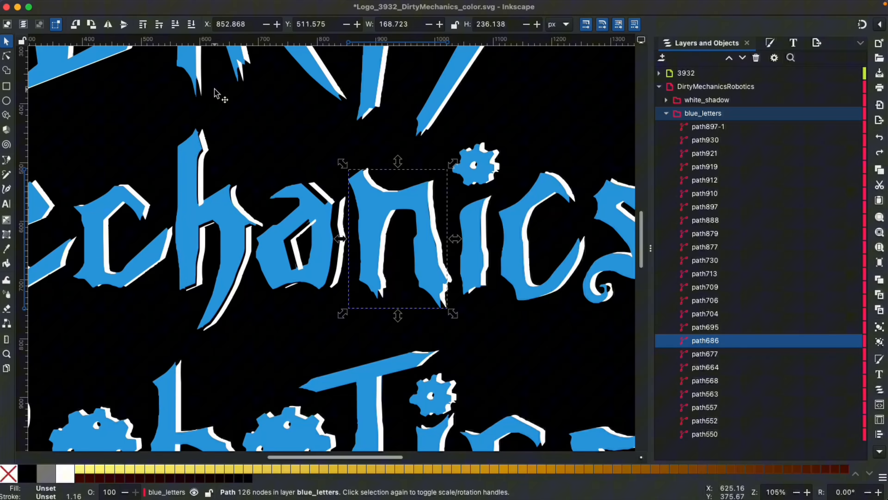
pyautogui.press('super+z')
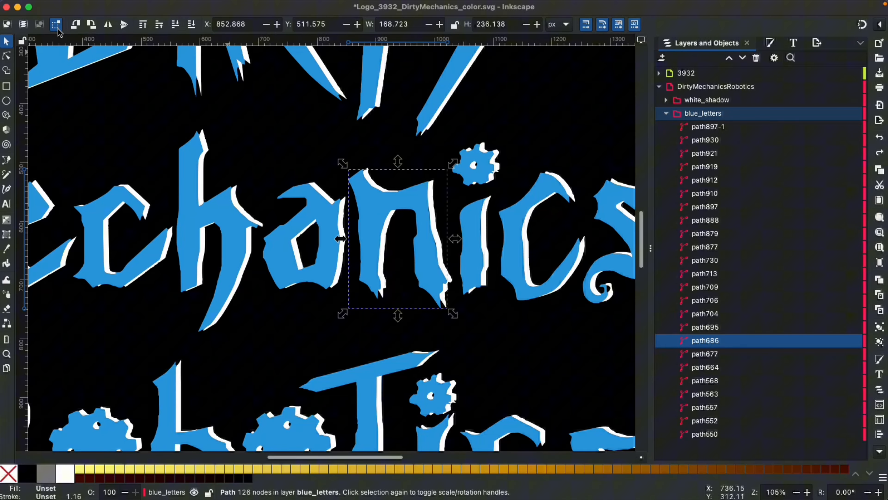
# Step: Select all letter paths in the blue_letters group, look over their bounding boxes across the artwork, and clear the selection
pyautogui.click(8, 26)
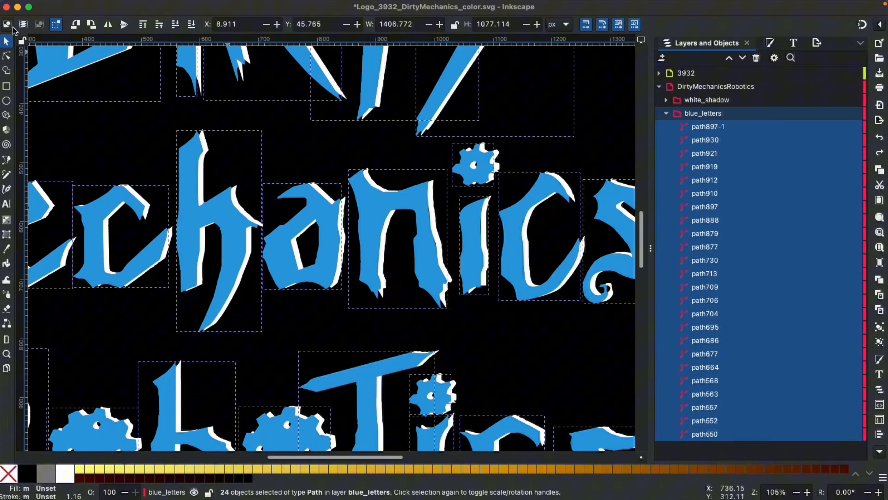
pyautogui.scroll(-2, 138, 132)
pyautogui.hscroll(-3, 137, 131)
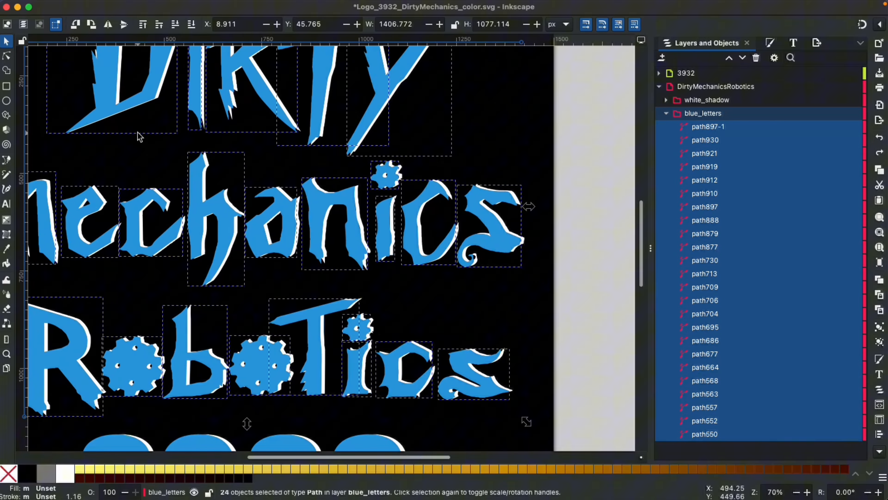
pyautogui.scroll(5, 137, 132)
pyautogui.click(44, 49)
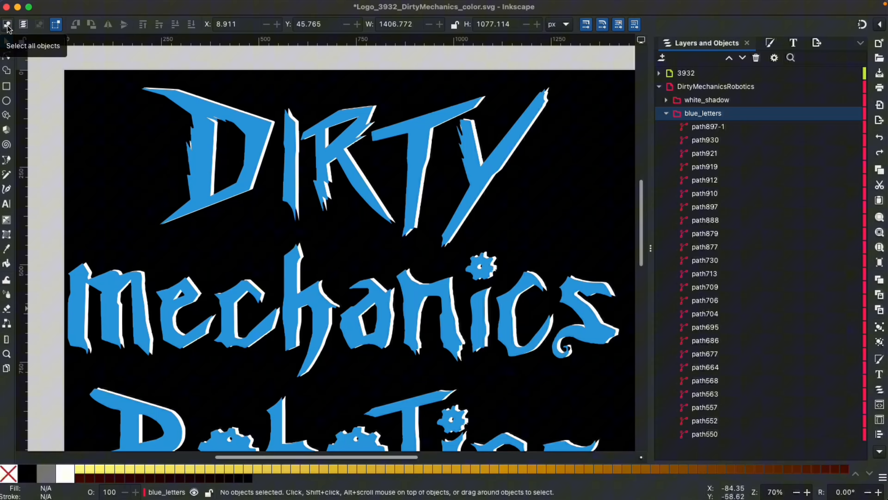
# Step: Expand the 3932 layer and select both its white_shadow and blue_letters groups together
pyautogui.click(708, 115)
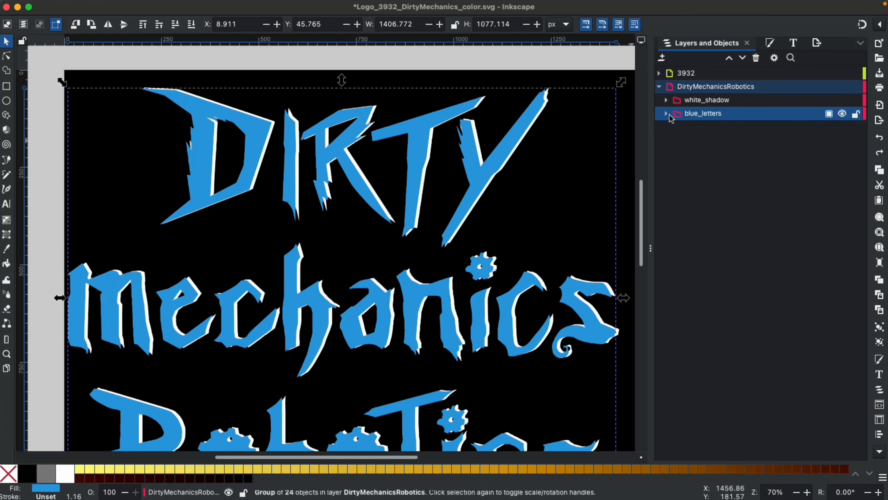
pyautogui.click(659, 73)
pyautogui.click(693, 90)
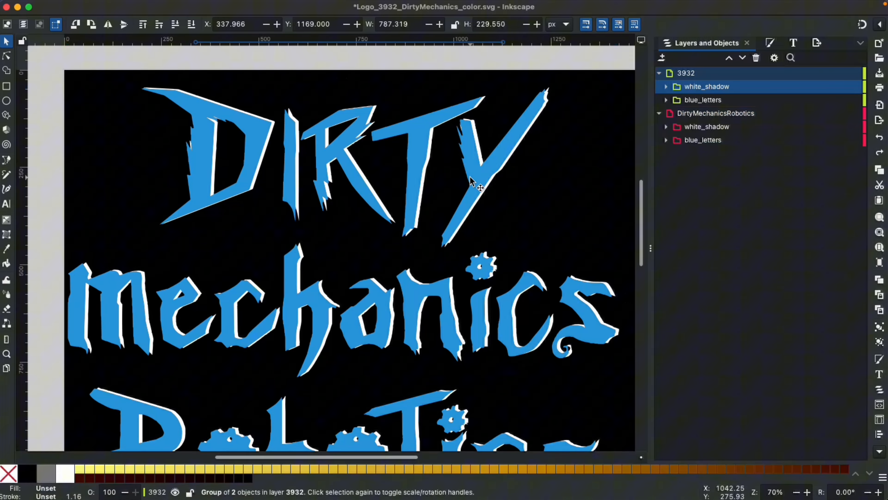
pyautogui.scroll(-10, 470, 177)
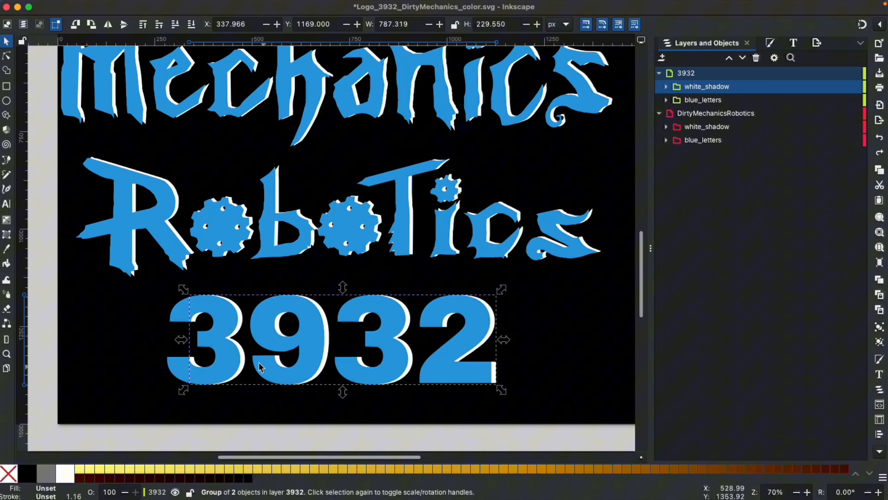
pyautogui.keyDown('shift'); pyautogui.click(319, 355); pyautogui.keyUp('shift')
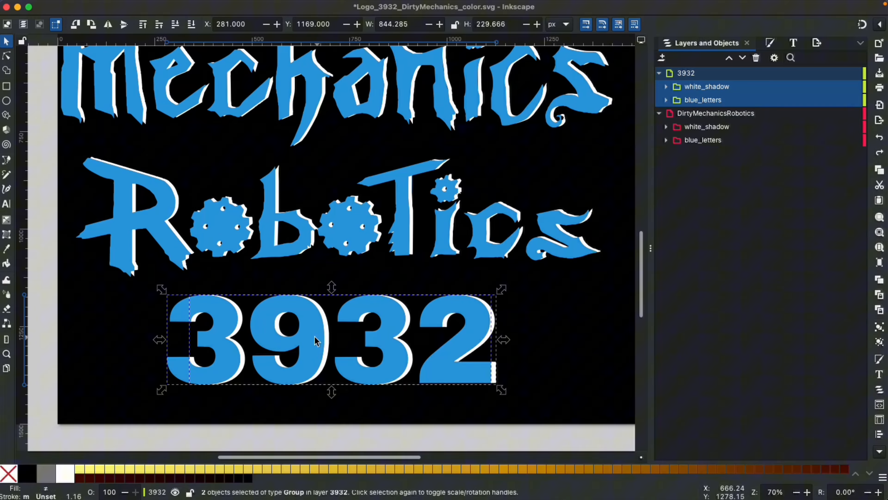
# Step: Try to move the 3932 layer's white_shadow group freehand to the right of the digits, and select the whole 3932 layer
pyautogui.click(714, 88)
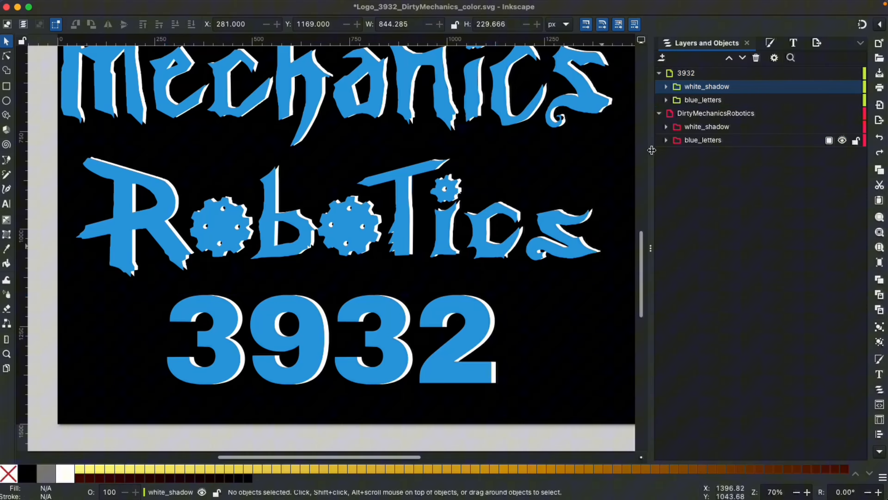
pyautogui.click(697, 85)
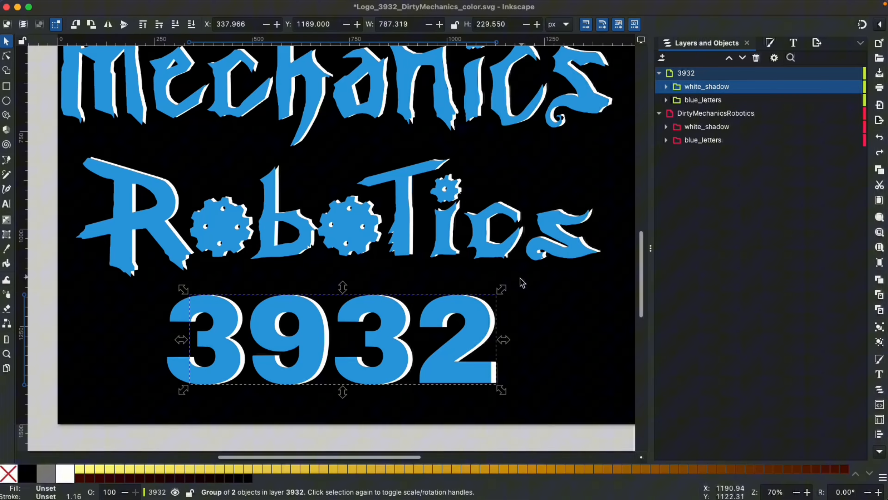
pyautogui.hotkey('shift', 'Right')
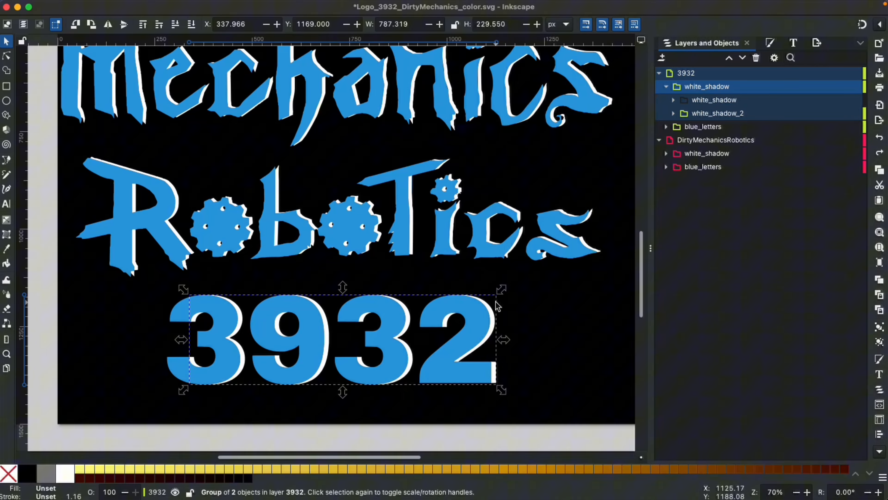
pyautogui.hotkey('shift', 'Left')
pyautogui.moveTo(496, 307); pyautogui.dragTo(584, 310)
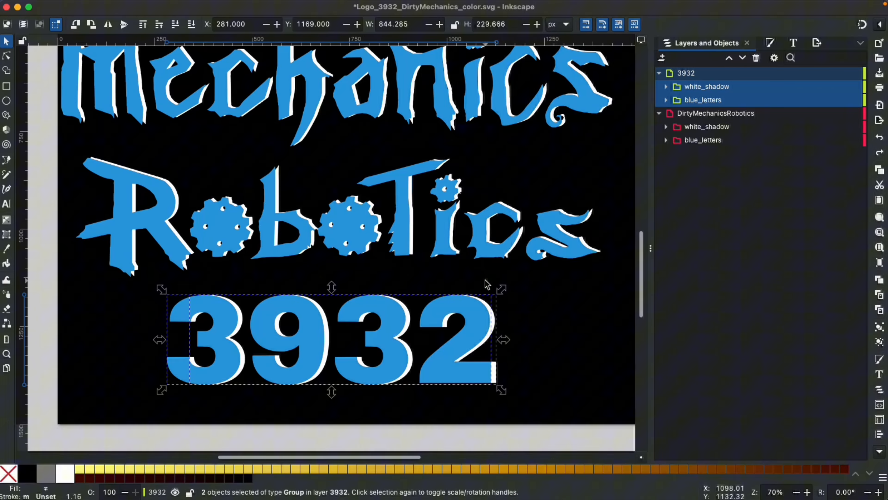
pyautogui.click(804, 78)
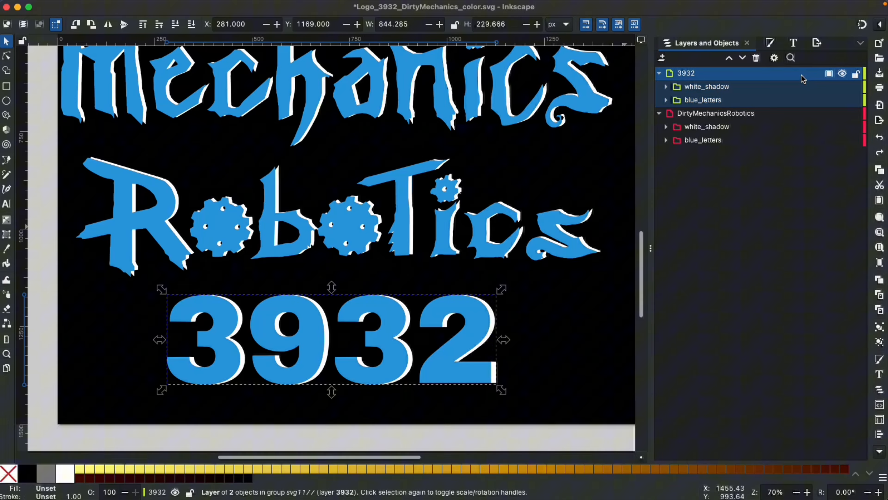
# Step: Expand the 3932 layer's white_shadow group and its nested white_shadow subgroup, and unlock all paths from path1125-9 to path1114-7
pyautogui.doubleClick(769, 86)
pyautogui.click(667, 87)
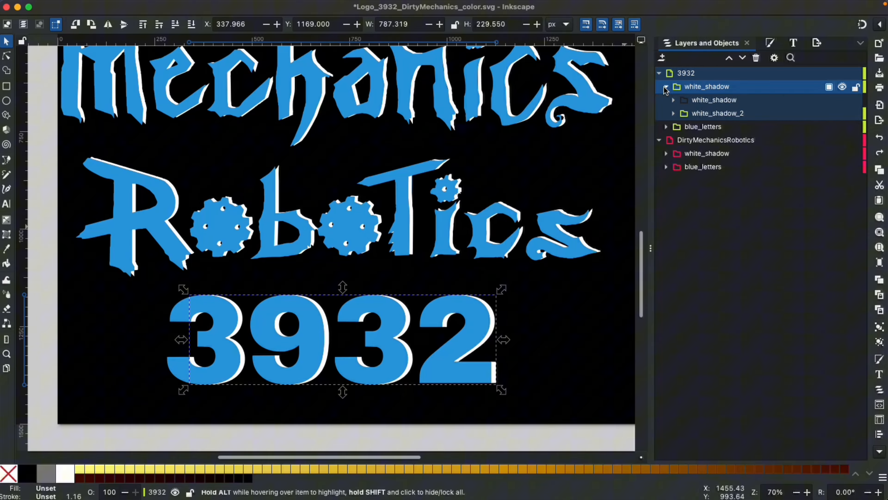
pyautogui.click(674, 100)
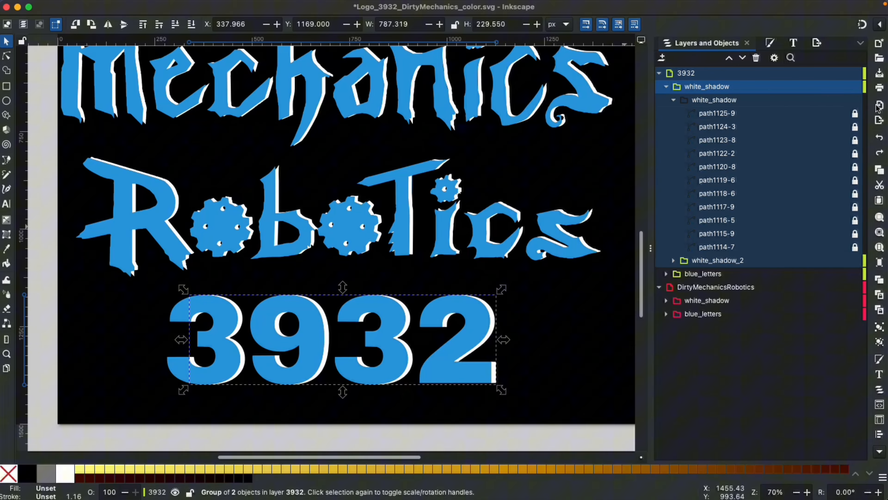
pyautogui.click(802, 115)
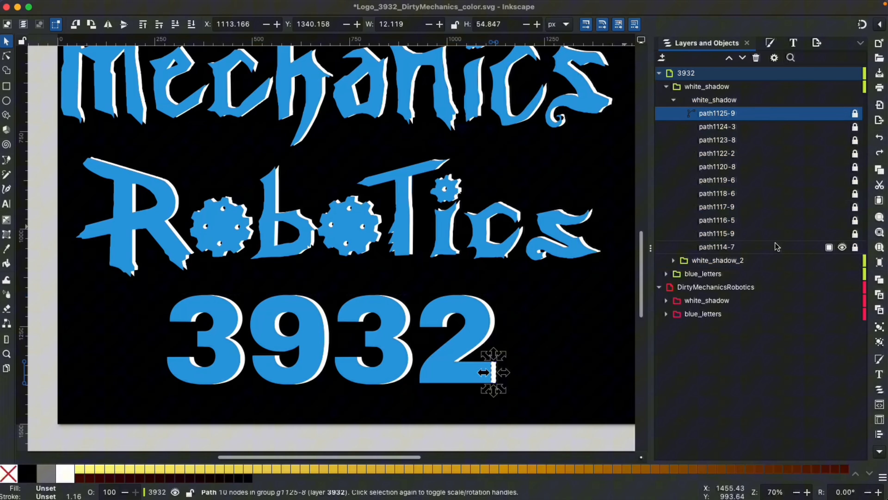
pyautogui.keyDown('shift'); pyautogui.click(775, 247); pyautogui.keyUp('shift')
pyautogui.click(855, 113)
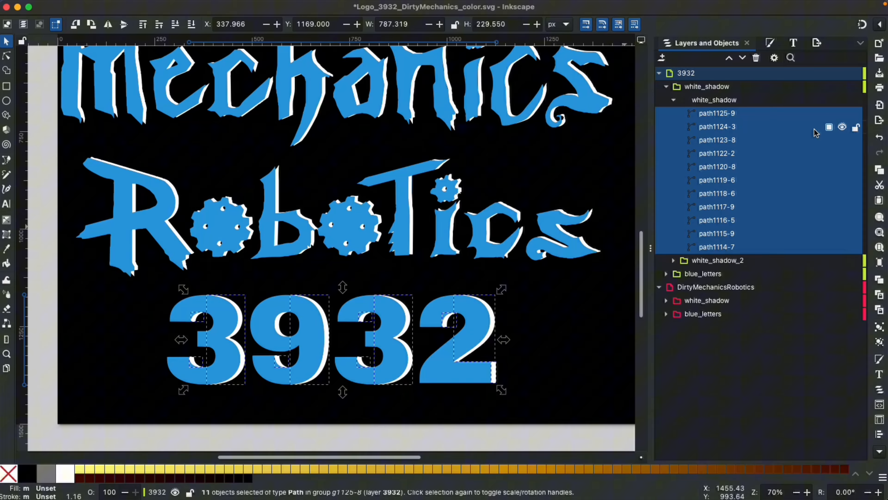
# Step: Expand white_shadow_2 and the 3932 layer's blue_letters group, and unlock path1177-1 and the paths from path1004-4 to path1001-3
pyautogui.click(674, 260)
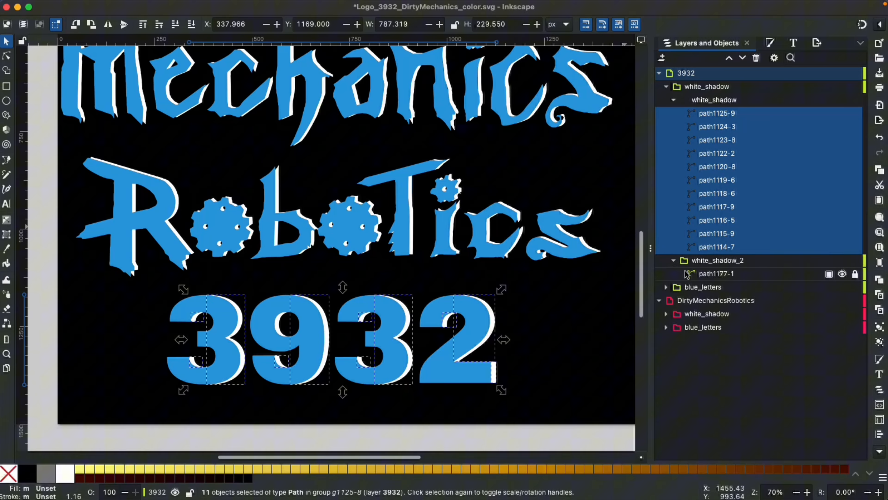
pyautogui.click(856, 273)
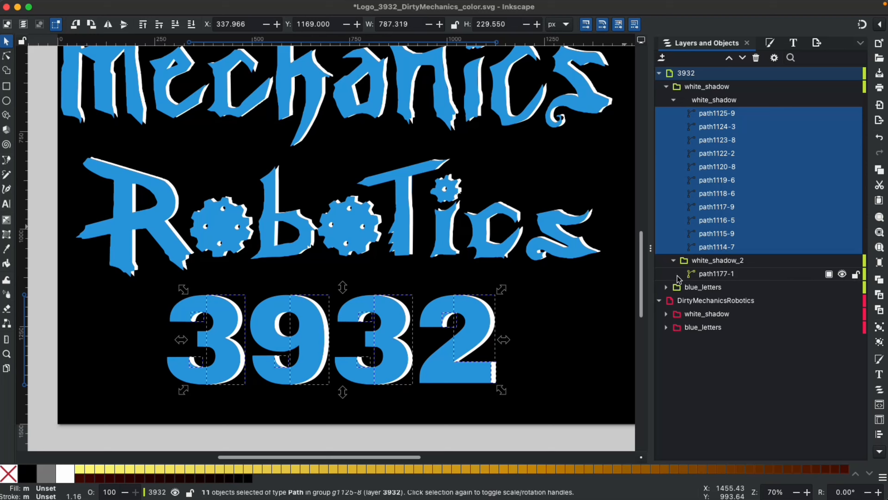
pyautogui.click(666, 286)
pyautogui.click(856, 302)
pyautogui.click(855, 341)
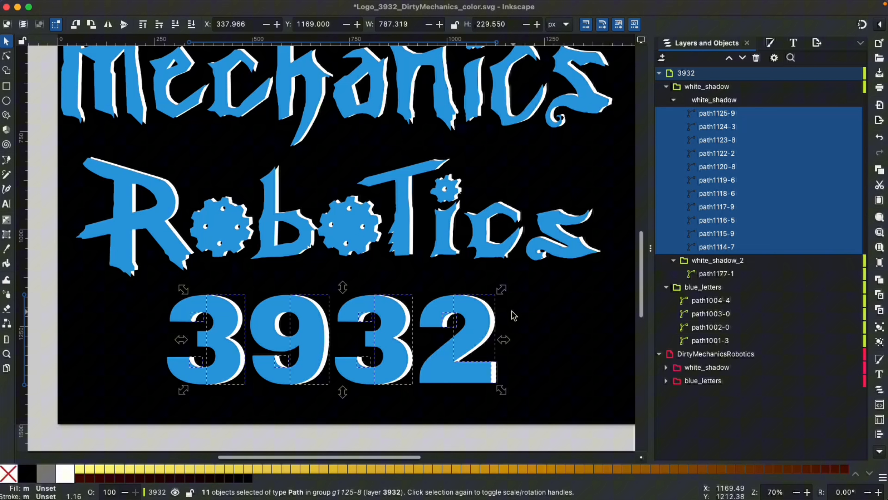
# Step: Select the outer white_shadow group in the 3932 layer, keeping its name
pyautogui.click(489, 309)
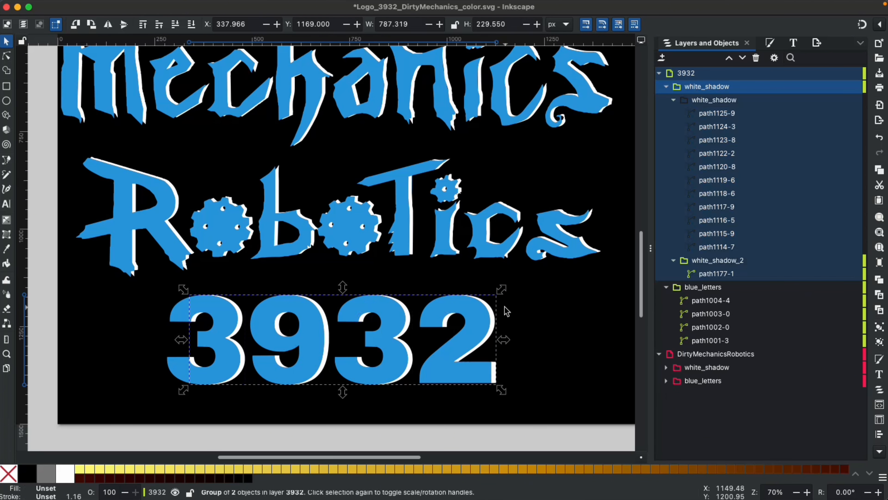
pyautogui.click(716, 88)
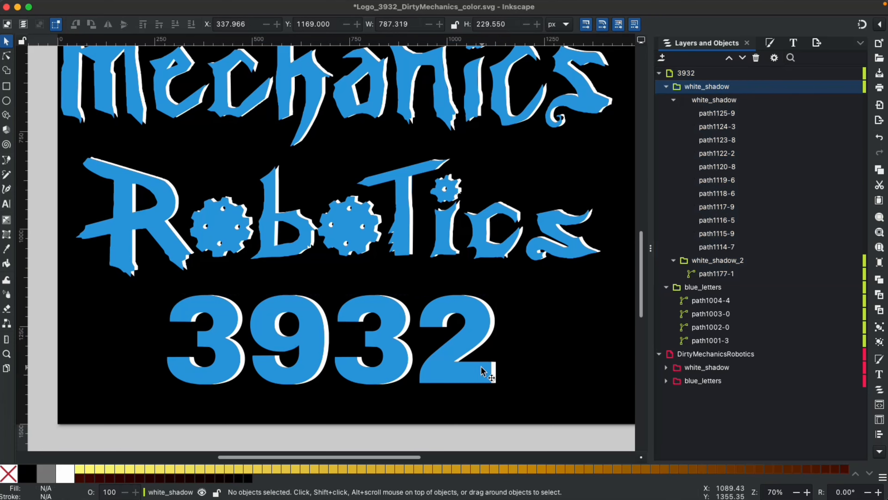
pyautogui.doubleClick(738, 91)
pyautogui.press('Right')
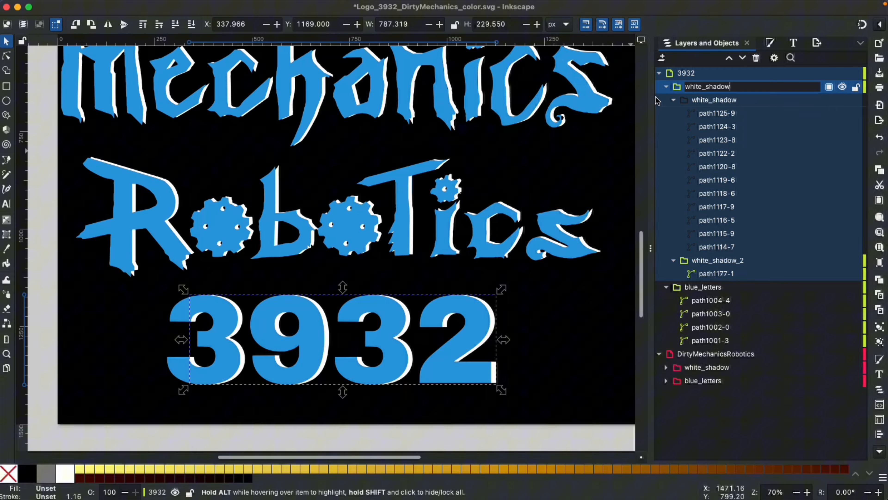
pyautogui.click(661, 84)
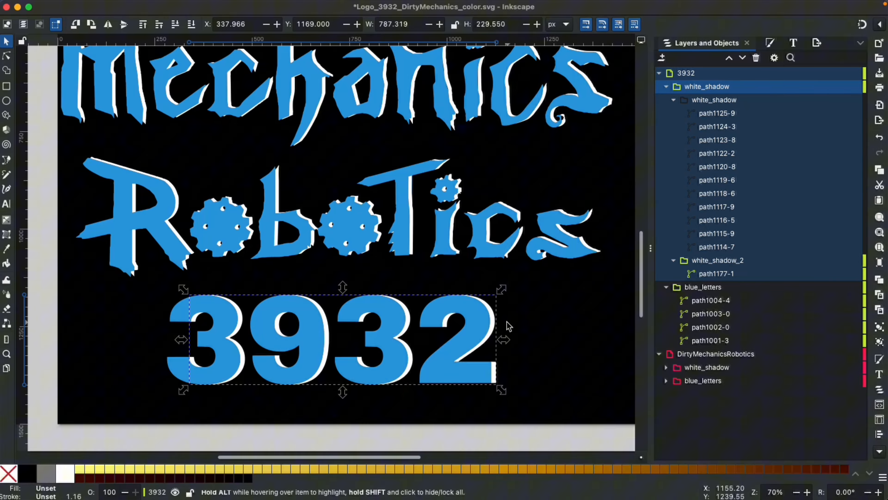
# Step: Move the 3932 white_shadow group freehand up over "Robotics", and nudge it back behind the blue digits to about X 334, Y 1167 px
pyautogui.moveTo(494, 323); pyautogui.dragTo(580, 238)
pyautogui.hotkey('shift', 'Left')
pyautogui.hotkey('shift', 'Left')
pyautogui.hotkey('shift', 'Left')
pyautogui.hotkey('shift', 'Left')
pyautogui.hotkey('shift', 'Left')
pyautogui.hotkey('shift', 'Left')
pyautogui.hotkey('shift', 'Down')
pyautogui.hotkey('shift', 'Down')
pyautogui.hotkey('shift', 'Down')
pyautogui.hotkey('shift', 'Down')
pyautogui.hotkey('shift', 'Down')
pyautogui.hotkey('shift', 'Down')
pyautogui.hotkey('shift', 'Down')
pyautogui.hotkey('shift', 'Down')
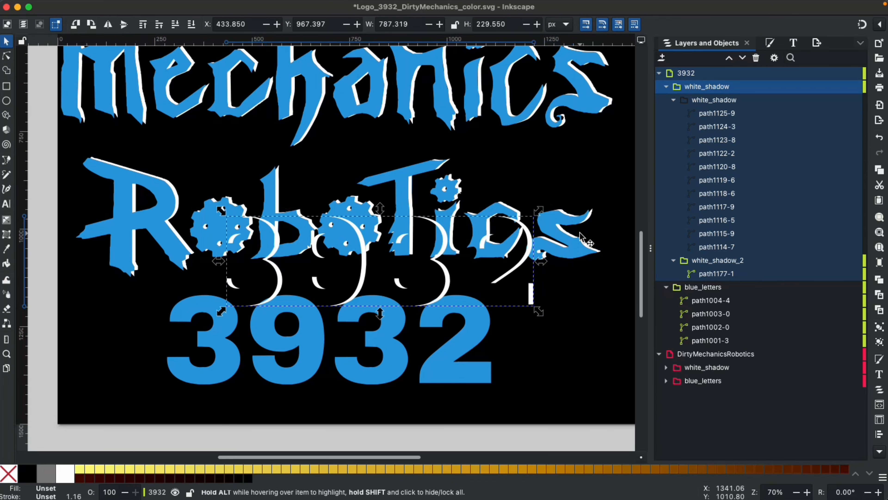
pyautogui.hotkey('shift', 'Left')
pyautogui.hotkey('shift', 'Left')
pyautogui.hotkey('shift', 'Left')
pyautogui.hotkey('shift', 'Left')
pyautogui.hotkey('shift', 'Down')
pyautogui.hotkey('shift', 'Down')
pyautogui.hotkey('shift', 'Down')
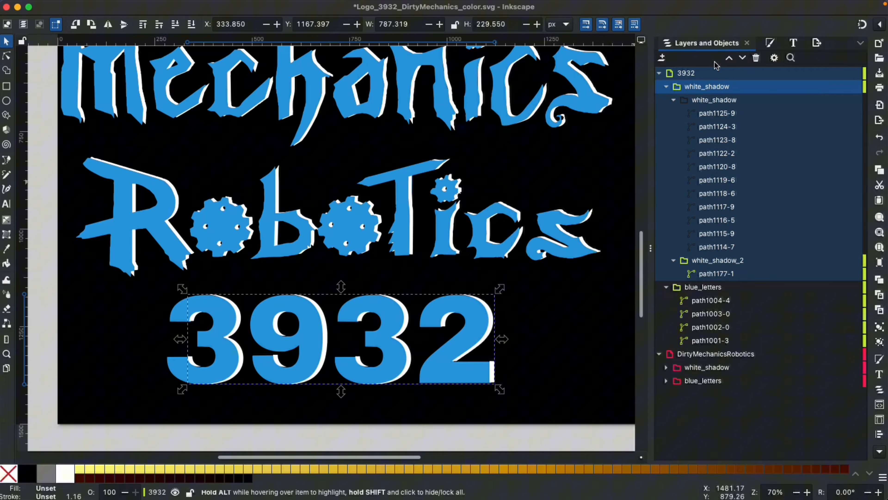
# Step: Select the 3932 layer as a whole, clear the selection, and select all objects in that layer
pyautogui.click(533, 320)
pyautogui.click(707, 87)
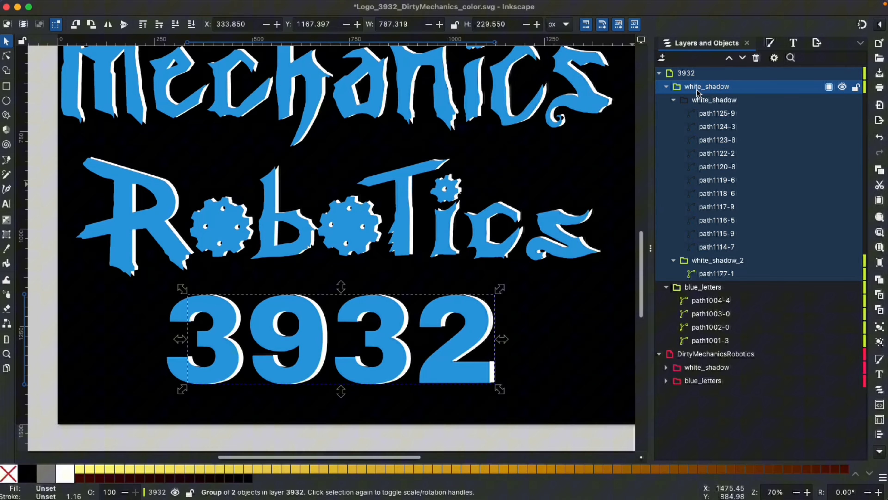
pyautogui.click(695, 71)
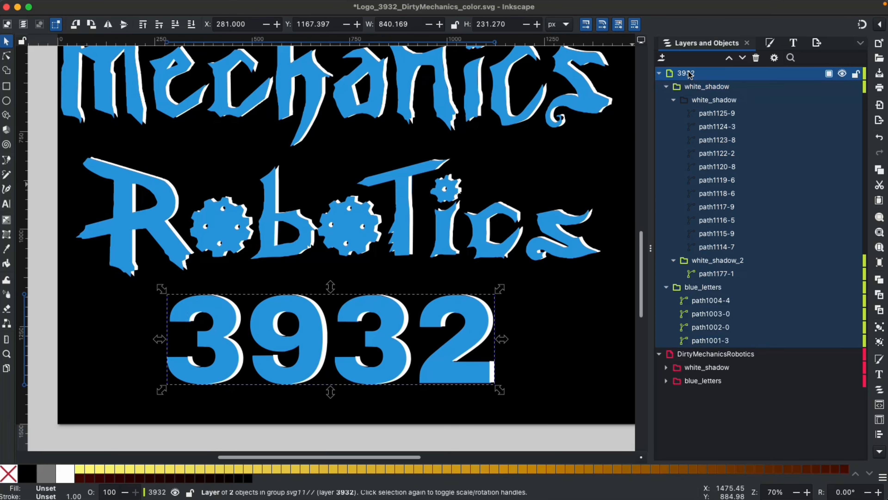
pyautogui.click(543, 373)
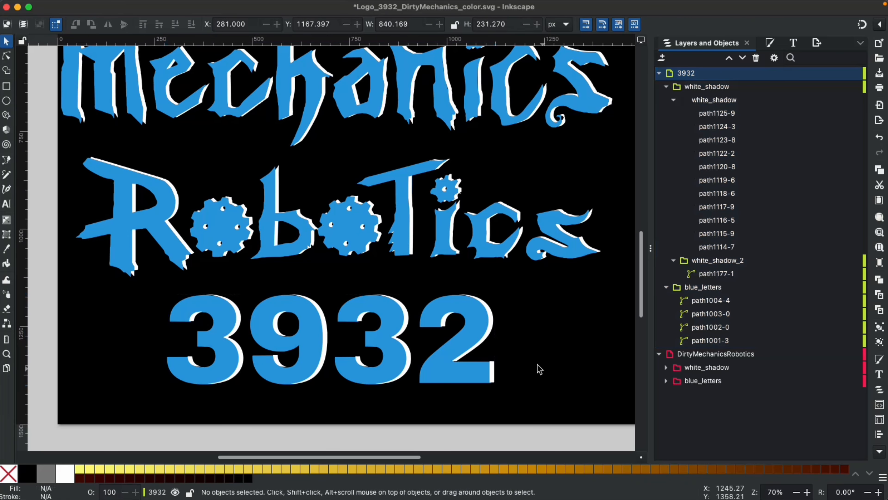
pyautogui.click(7, 26)
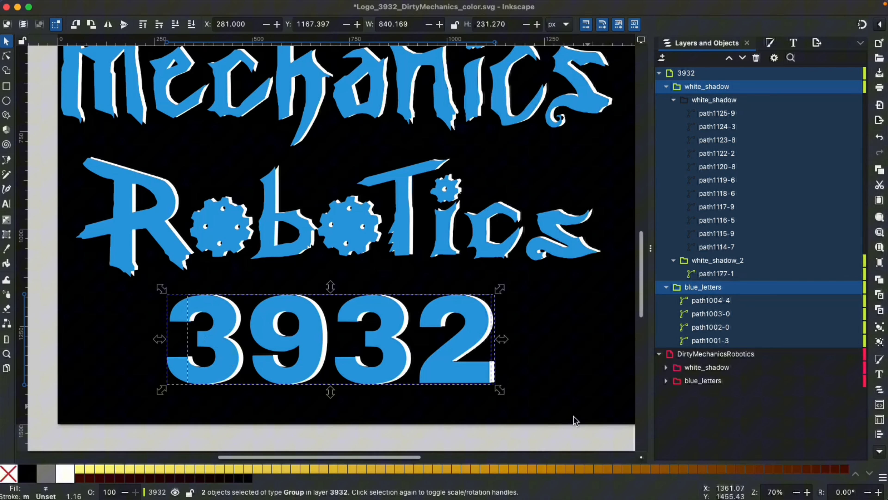
# Step: Select all objects in the DirtyMechanicsRobotics layer, clear that selection, and select all objects in all layers
pyautogui.click(708, 353)
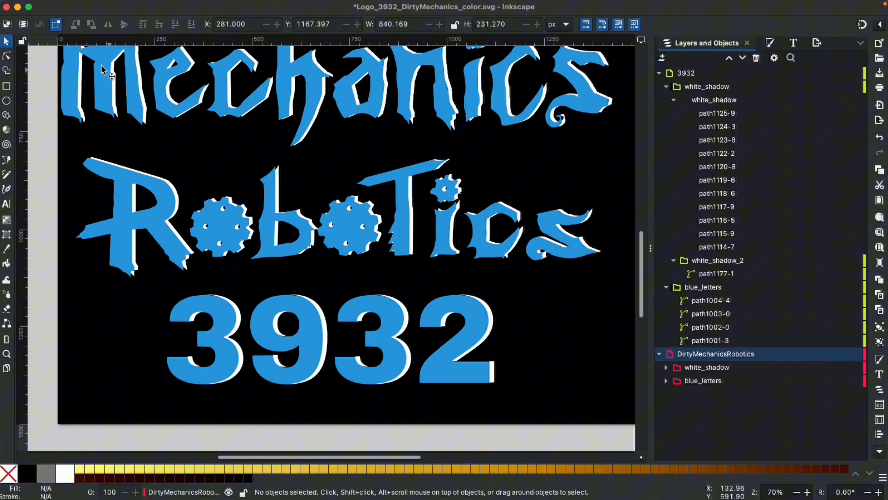
pyautogui.click(7, 24)
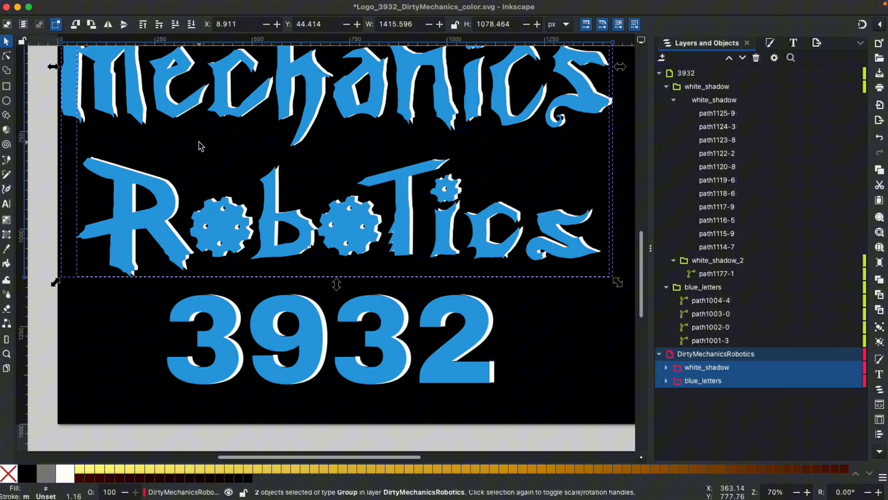
pyautogui.scroll(10, 201, 146)
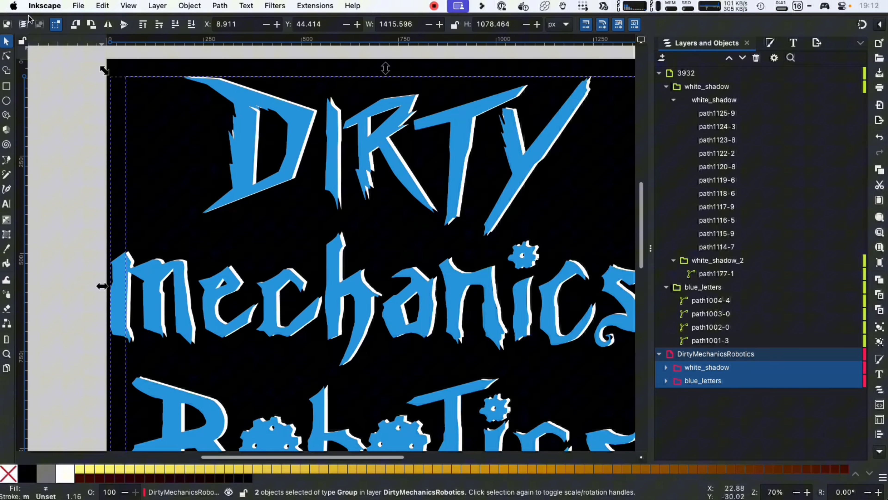
pyautogui.press('Escape')
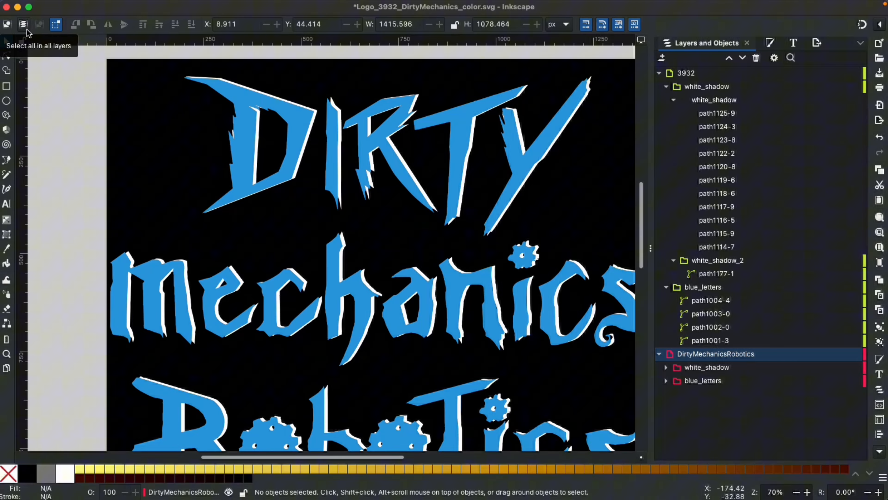
pyautogui.click(24, 28)
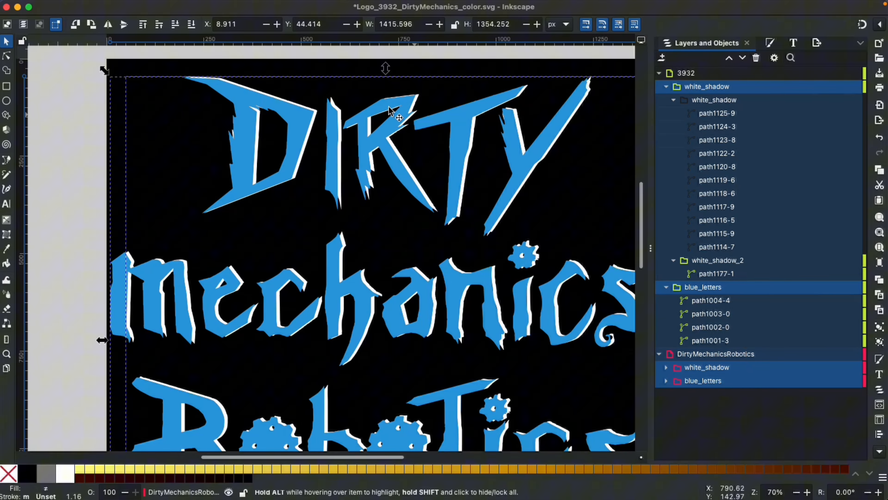
# Step: Turn off selecting all touched objects with the selection box, and select the blue letter "D" of "Dirty" with the Selector tool
pyautogui.click(56, 24)
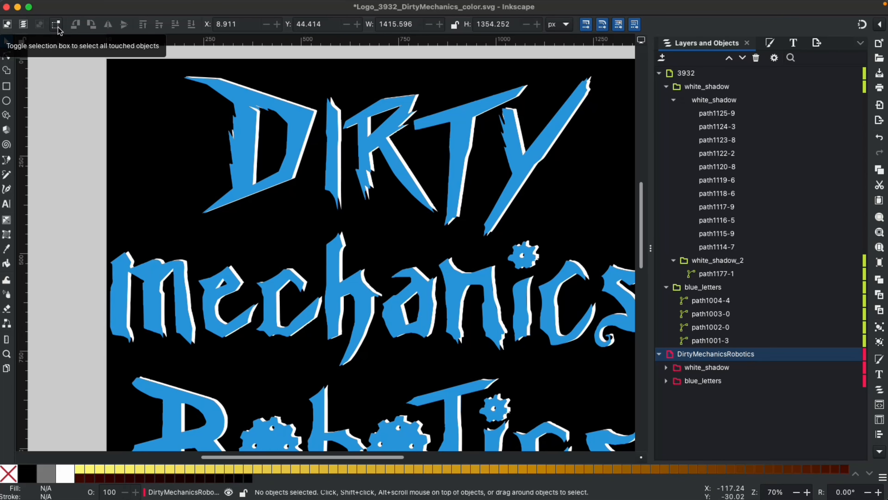
pyautogui.click(242, 139)
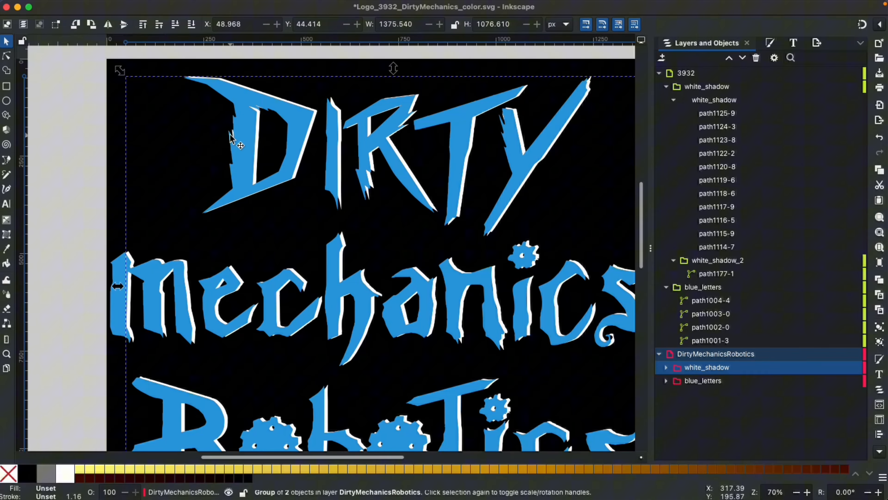
pyautogui.doubleClick(242, 136)
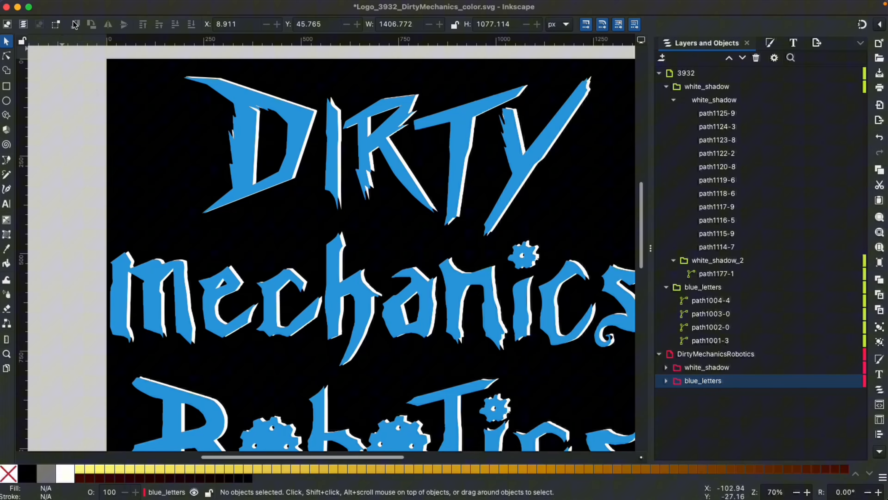
pyautogui.doubleClick(227, 128)
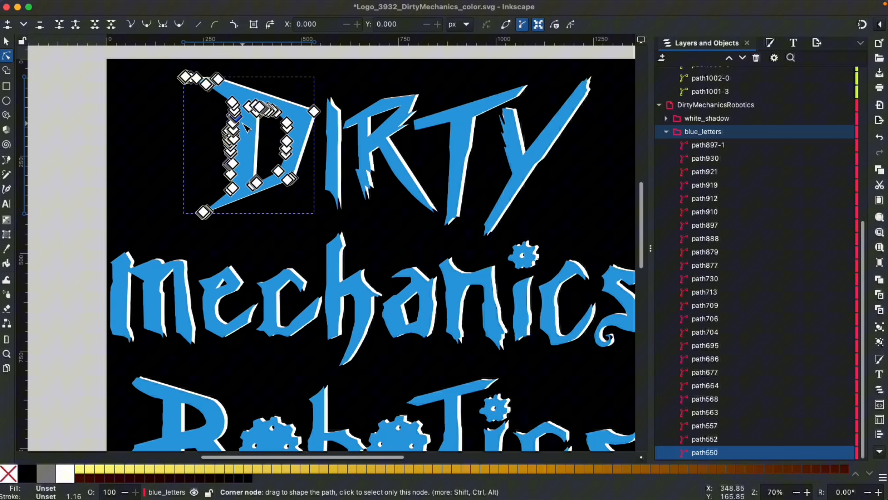
pyautogui.click(7, 41)
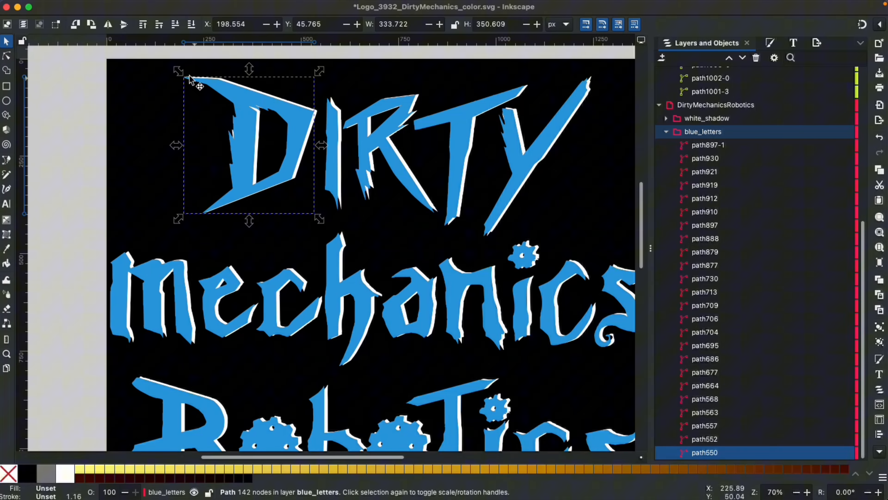
# Step: Rotate the blue letter "D" 90° counter-clockwise and back clockwise, and flip it twice horizontally and twice vertically
pyautogui.click(75, 25)
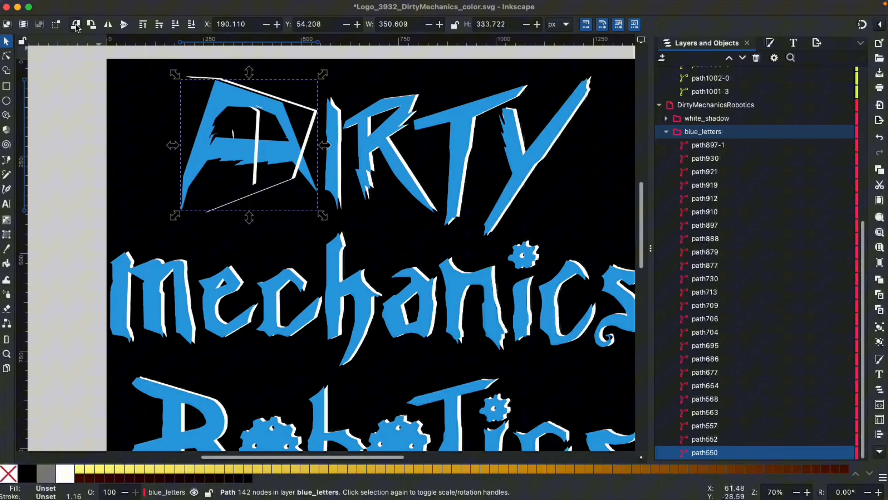
pyautogui.click(90, 26)
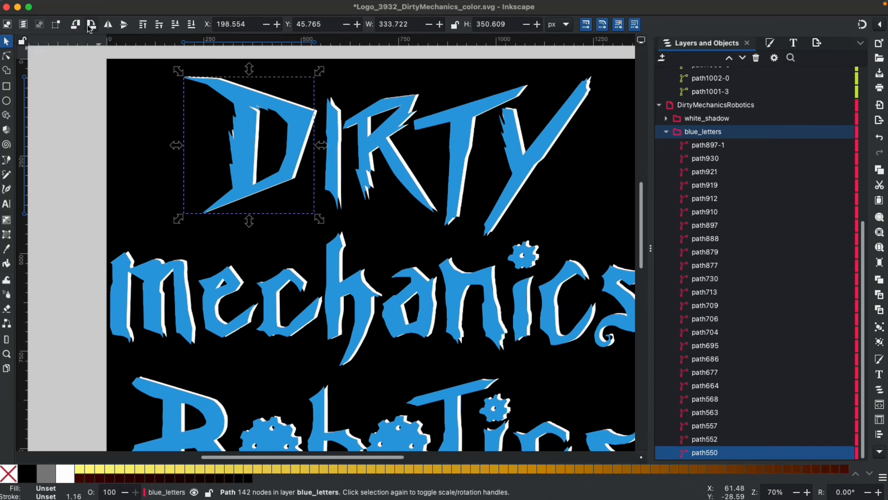
pyautogui.click(108, 27)
pyautogui.click(108, 26)
pyautogui.click(124, 25)
pyautogui.click(124, 25)
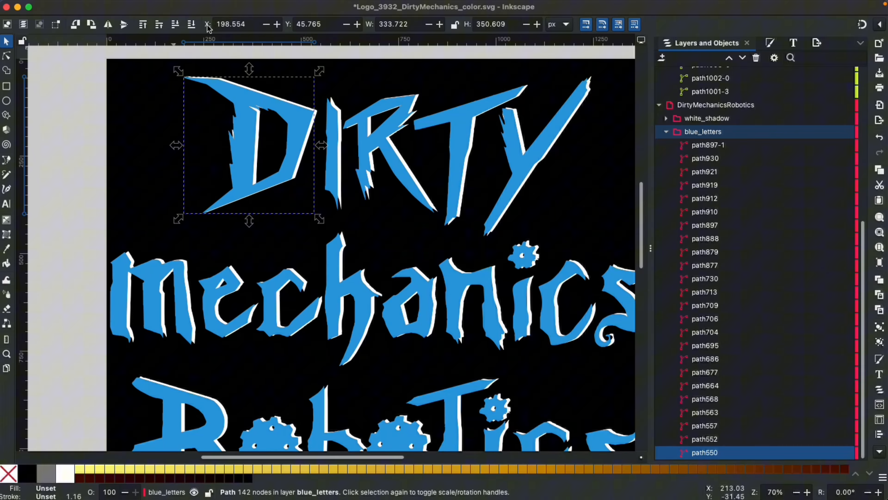
# Step: Select all objects in the blue_letters layer, set their X position to 750 px, and undo the move
pyautogui.click(225, 25)
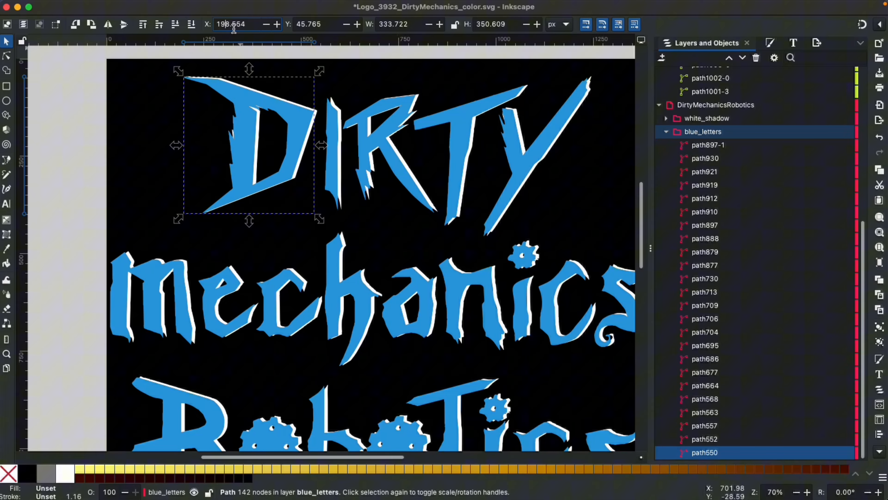
pyautogui.hotkey('ctrl', 'a')
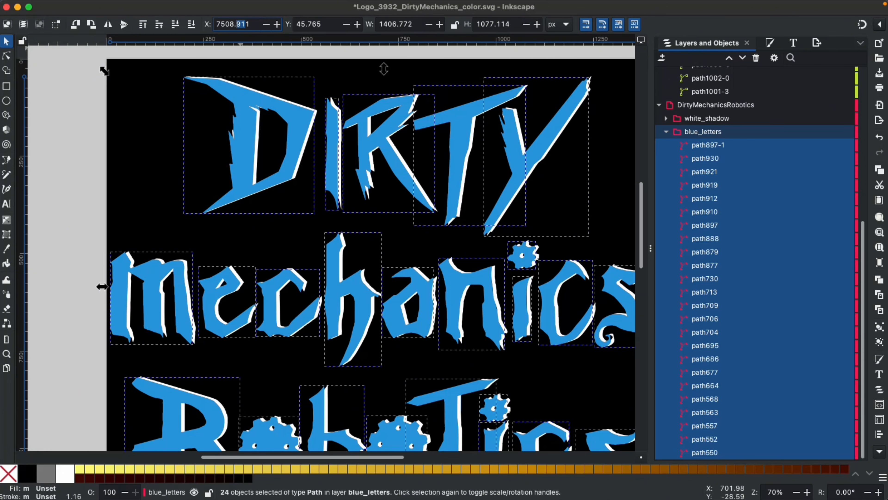
pyautogui.press('BackSpace')
pyautogui.press('BackSpace')
pyautogui.press('BackSpace')
pyautogui.press('Return')
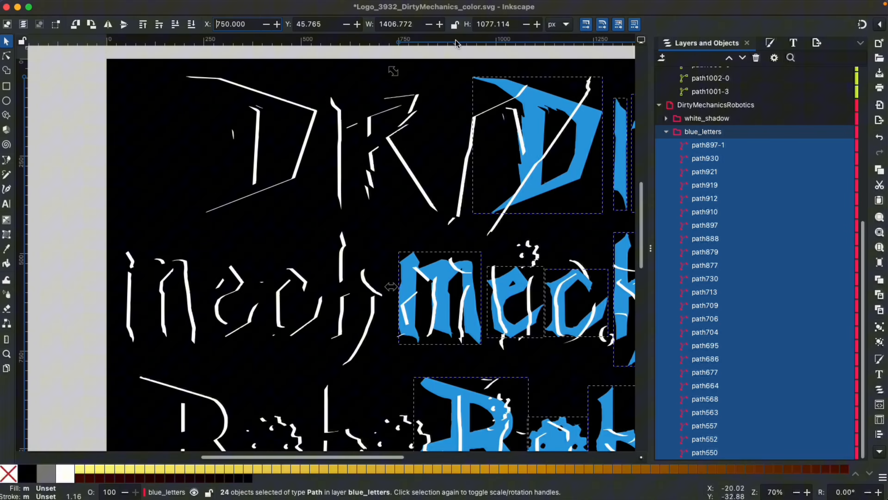
pyautogui.hotkey('ctrl', 'z')
# Step: Toggle the width/height proportion lock on and off, and switch the measurement units to inches and back to pixels
pyautogui.click(299, 24)
pyautogui.click(398, 23)
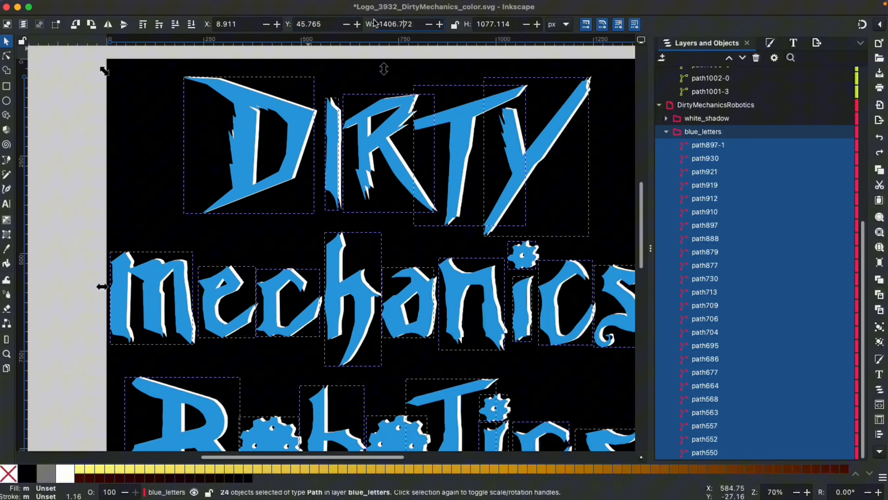
pyautogui.click(455, 24)
pyautogui.click(456, 25)
pyautogui.click(567, 25)
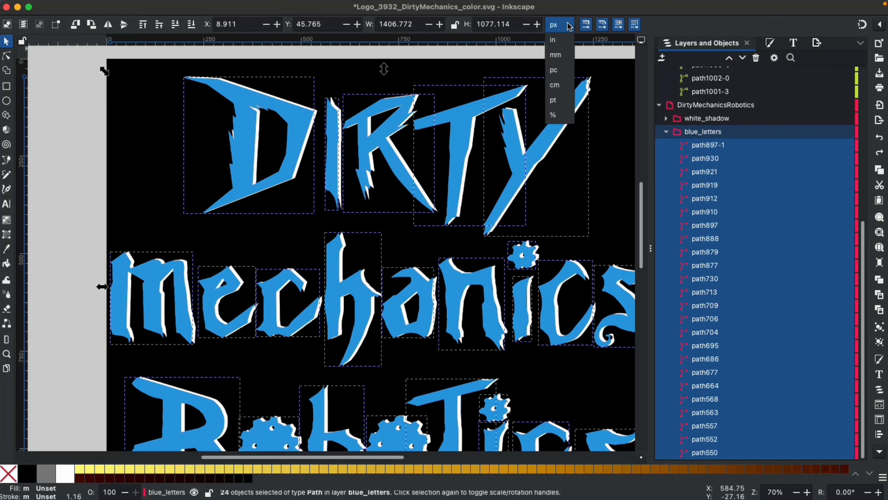
pyautogui.click(566, 42)
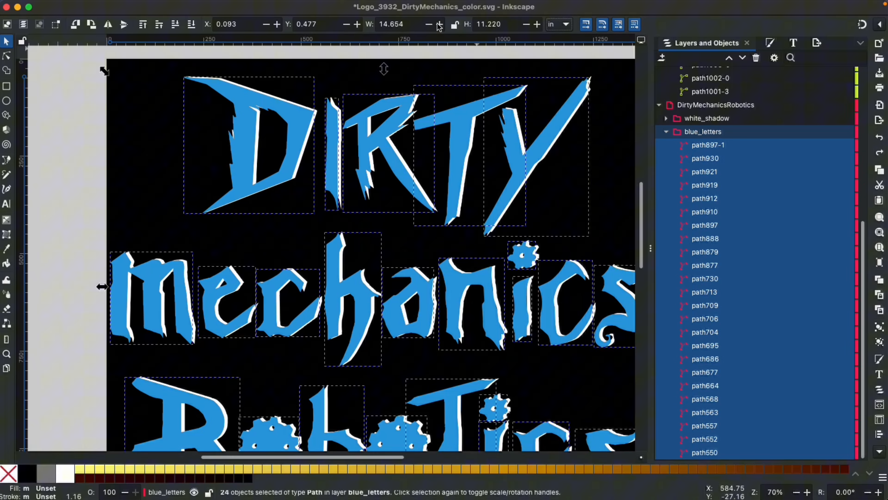
pyautogui.click(561, 24)
pyautogui.click(562, 16)
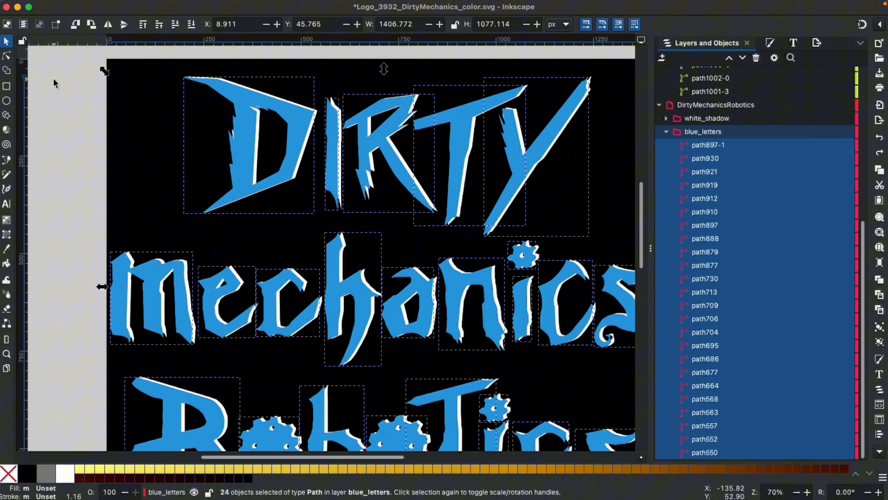
# Step: Switch to the Node tool, clear the selection, and select the blue letter "D" of "Dirty" for node editing
pyautogui.click(8, 57)
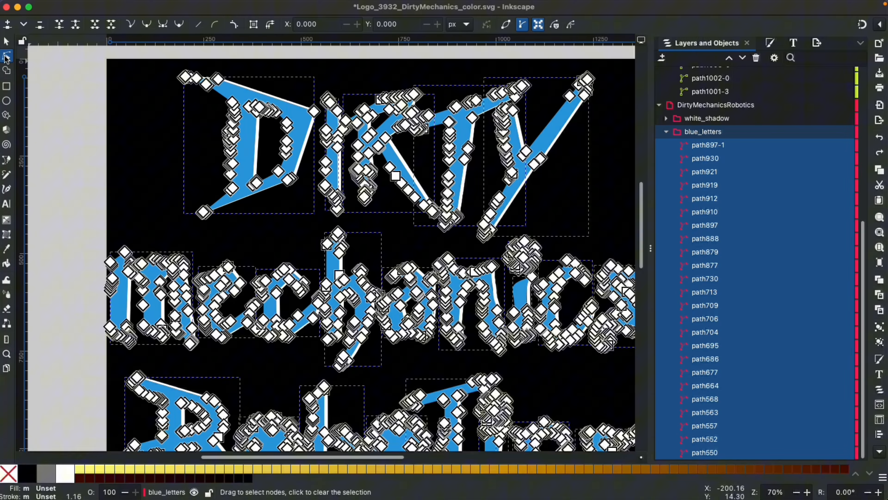
pyautogui.click(103, 113)
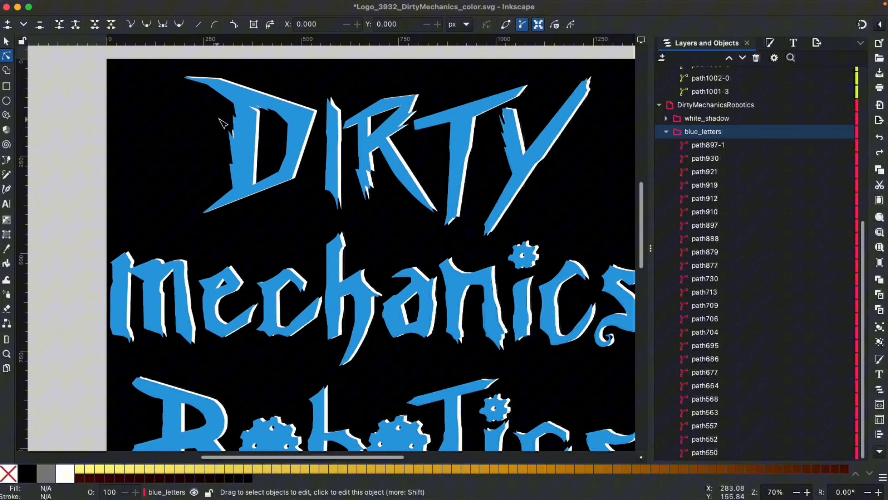
pyautogui.click(251, 149)
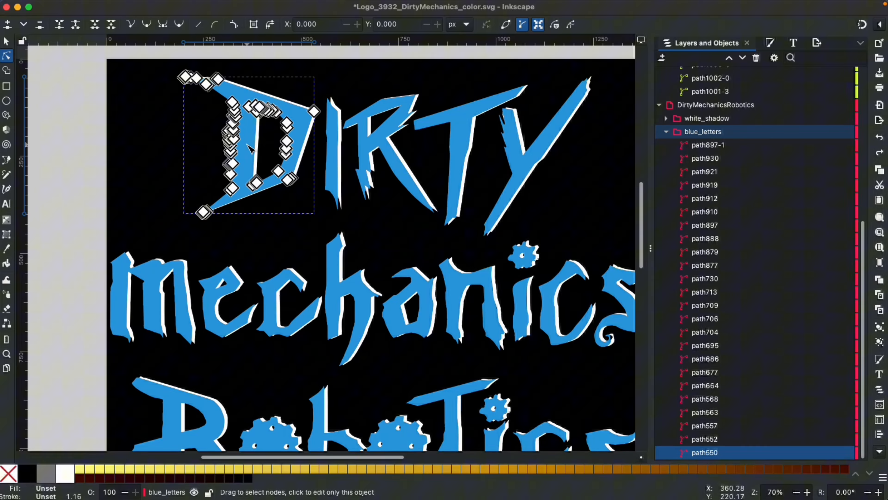
# Step: Move three nodes around the upper arm of the blue "D" outward to about (411, 42), (253, 97) and (235, 36) px
pyautogui.scroll(1, 256, 137)
pyautogui.scroll(5, 255, 137)
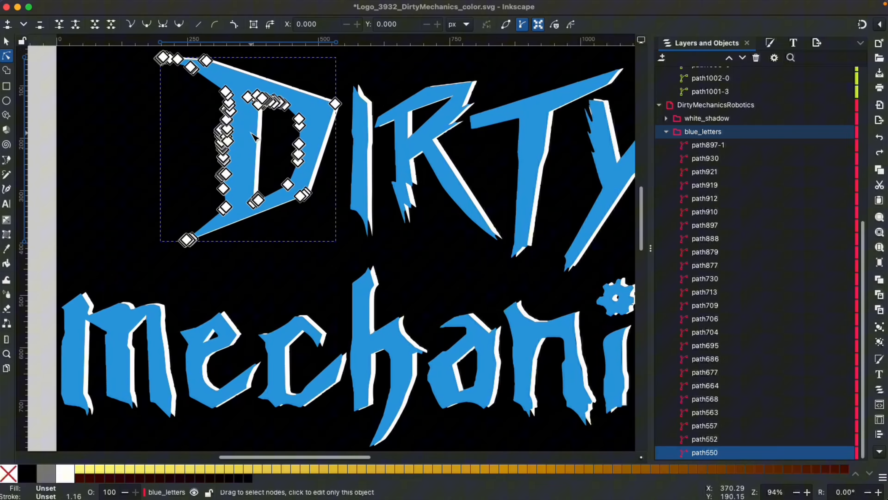
pyautogui.scroll(8, 255, 137)
pyautogui.hscroll(-5, 254, 135)
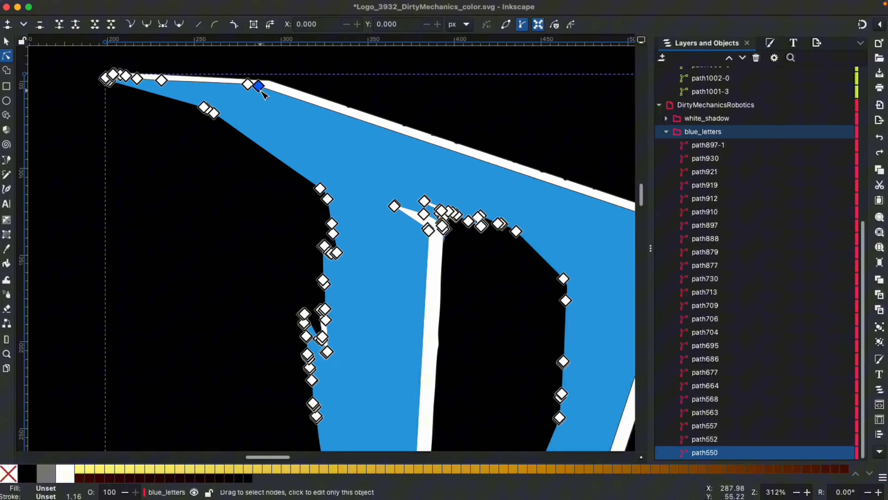
pyautogui.moveTo(258, 85); pyautogui.dragTo(480, 74)
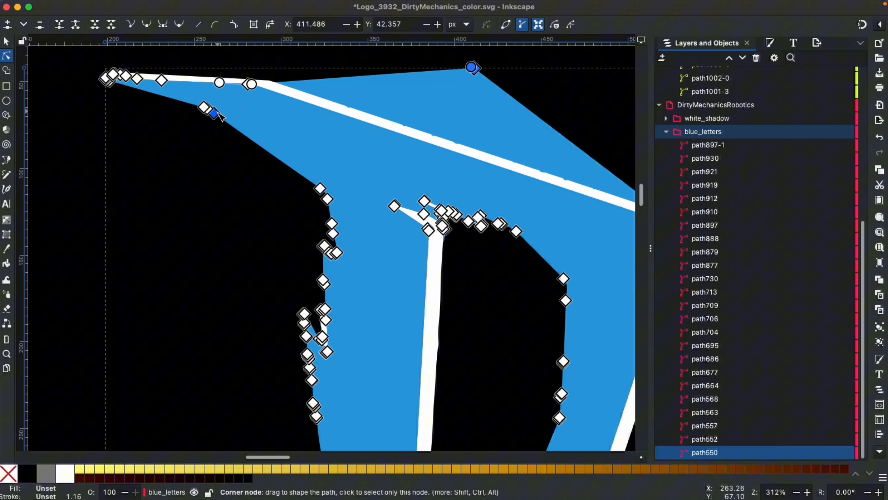
pyautogui.moveTo(220, 114); pyautogui.dragTo(205, 164)
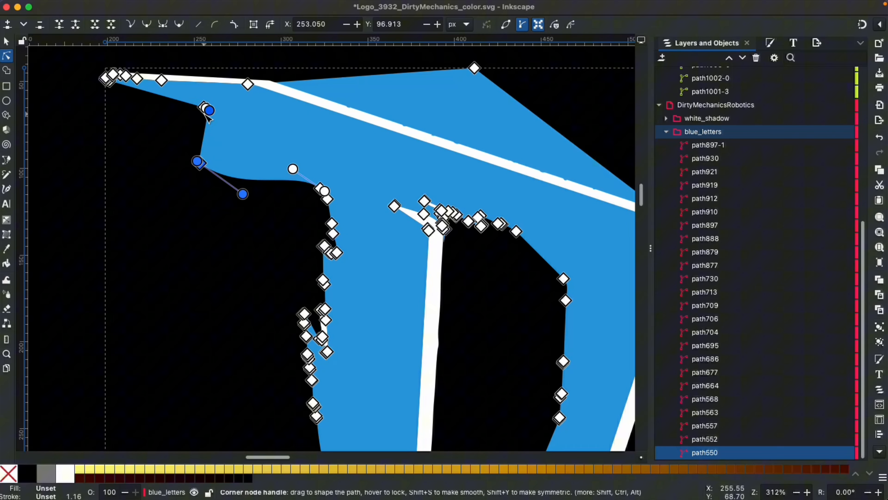
pyautogui.moveTo(164, 83); pyautogui.dragTo(169, 69)
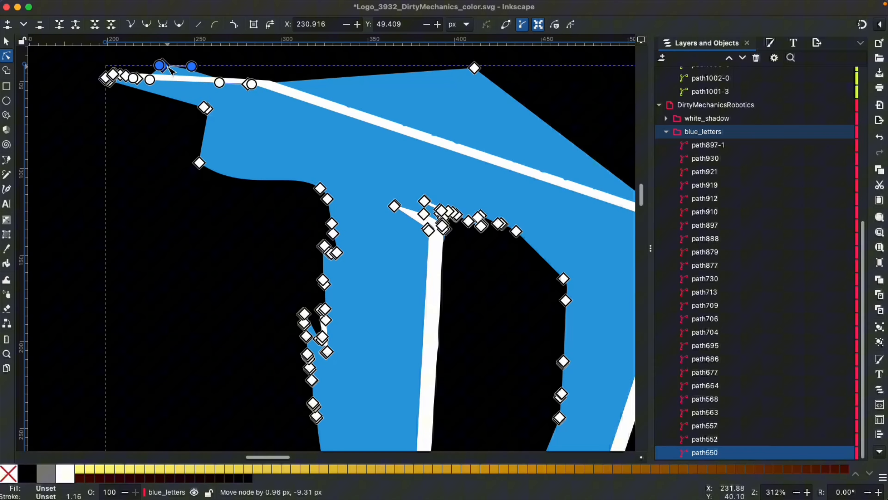
# Step: Pull three upper-edge nodes of the "D"'s white shadow outward into spikes, move a right-edge node to about (553, 192) px, and clear the selection
pyautogui.scroll(-3, 171, 70)
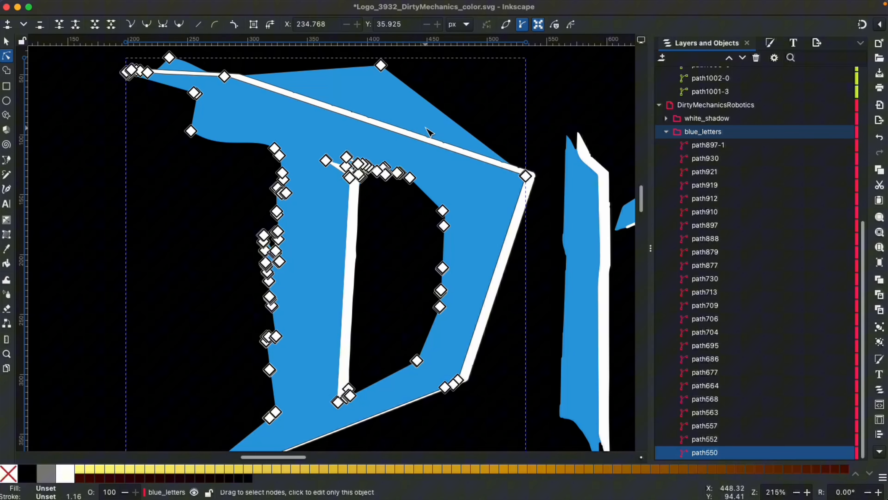
pyautogui.click(465, 152)
pyautogui.moveTo(471, 154); pyautogui.dragTo(509, 134)
pyautogui.moveTo(416, 134); pyautogui.dragTo(440, 101)
pyautogui.click(448, 145)
pyautogui.moveTo(449, 145); pyautogui.dragTo(482, 98)
pyautogui.click(531, 197)
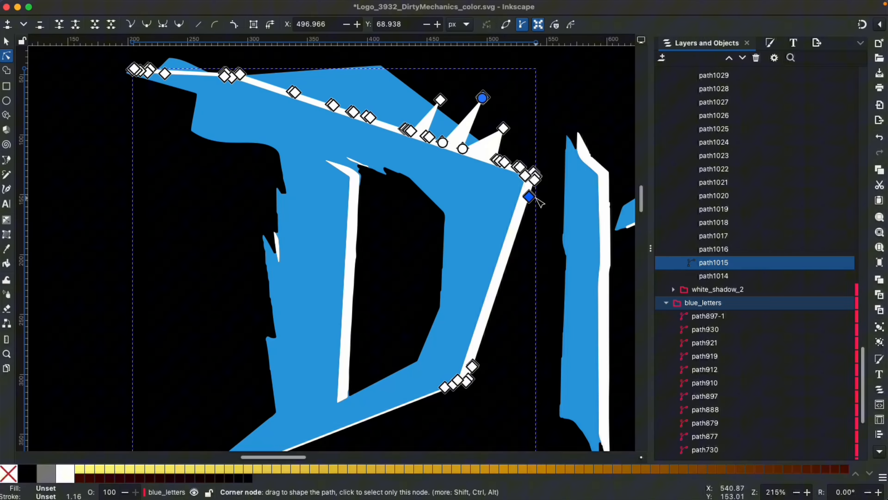
pyautogui.moveTo(535, 198); pyautogui.dragTo(551, 245)
pyautogui.click(168, 284)
pyautogui.scroll(-3, 165, 289)
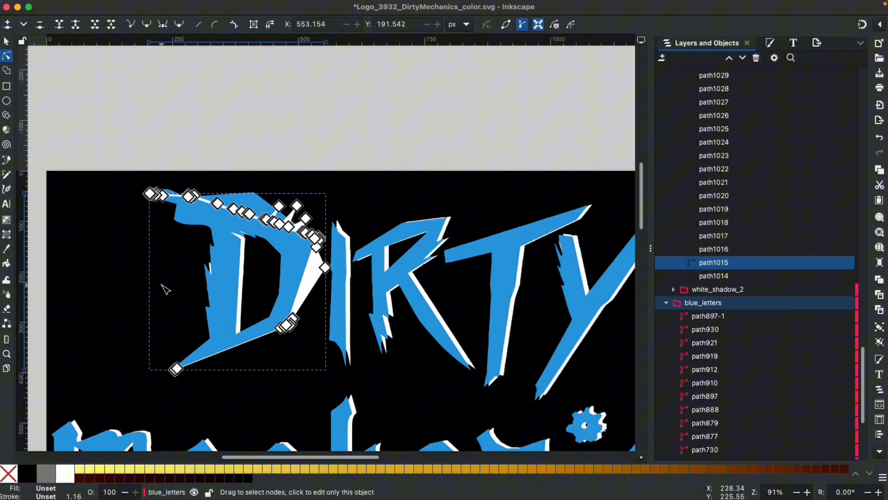
pyautogui.click(388, 109)
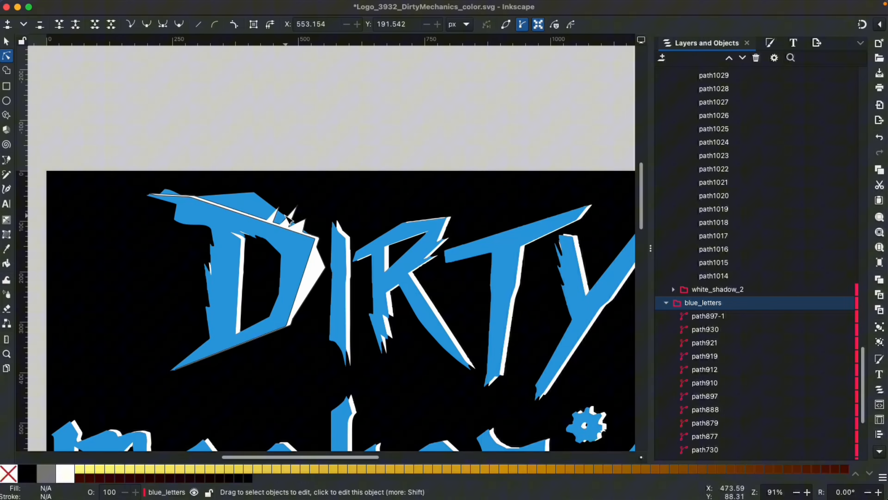
# Step: Select the "D"'s white shadow path for node editing, then select and deselect the corner node at the base between two spikes
pyautogui.scroll(4, 279, 207)
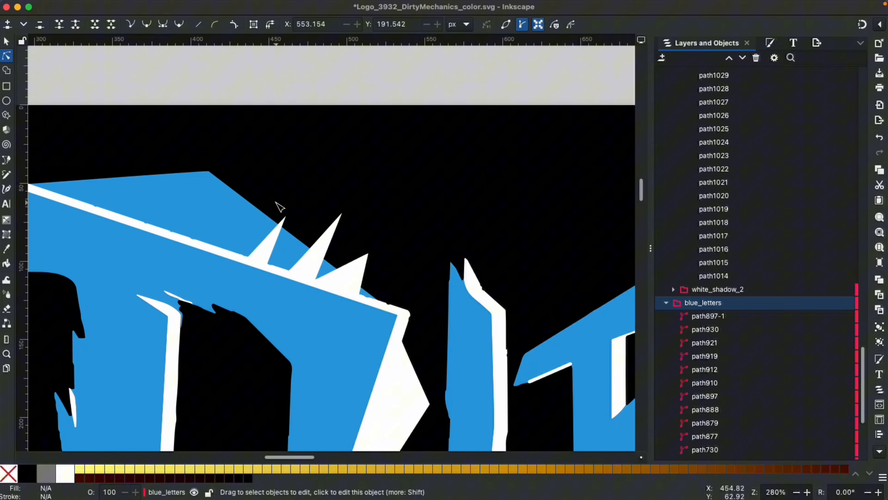
pyautogui.scroll(4, 276, 238)
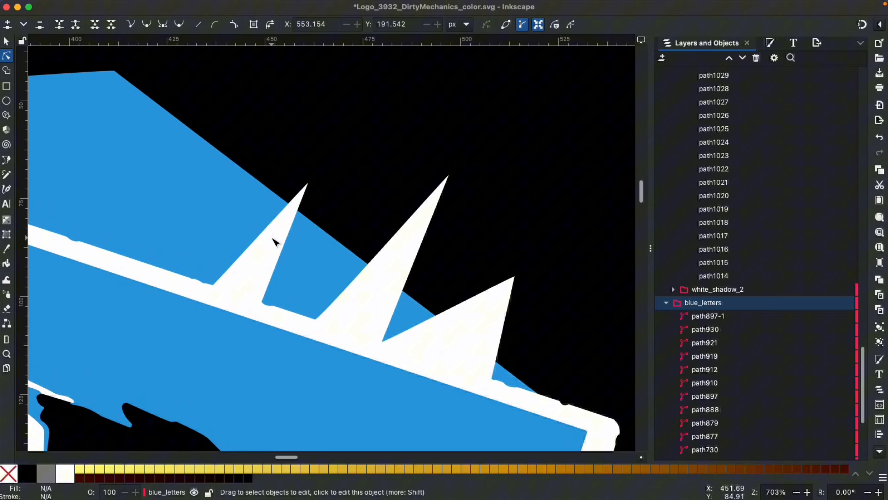
pyautogui.scroll(1, 276, 242)
pyautogui.click(274, 242)
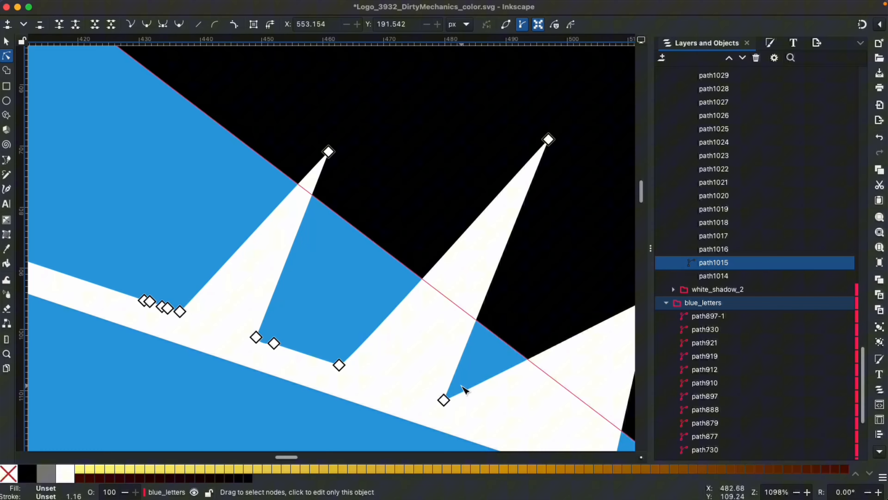
pyautogui.click(444, 399)
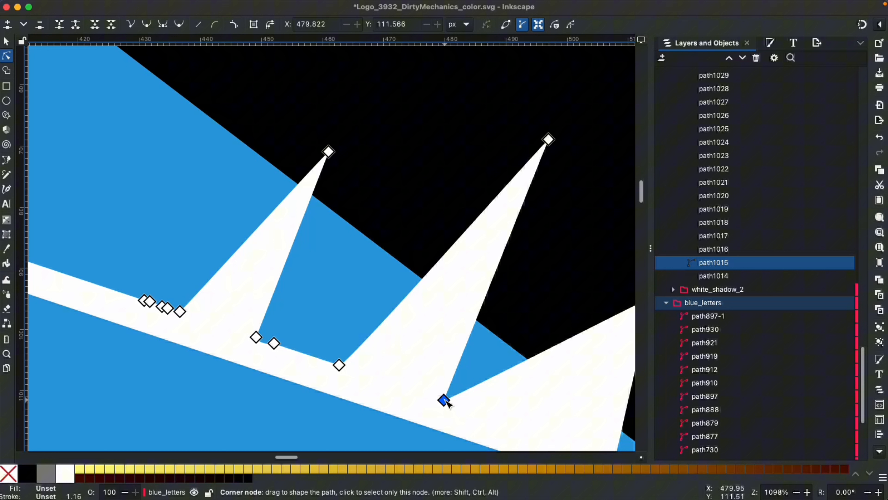
pyautogui.press('Escape')
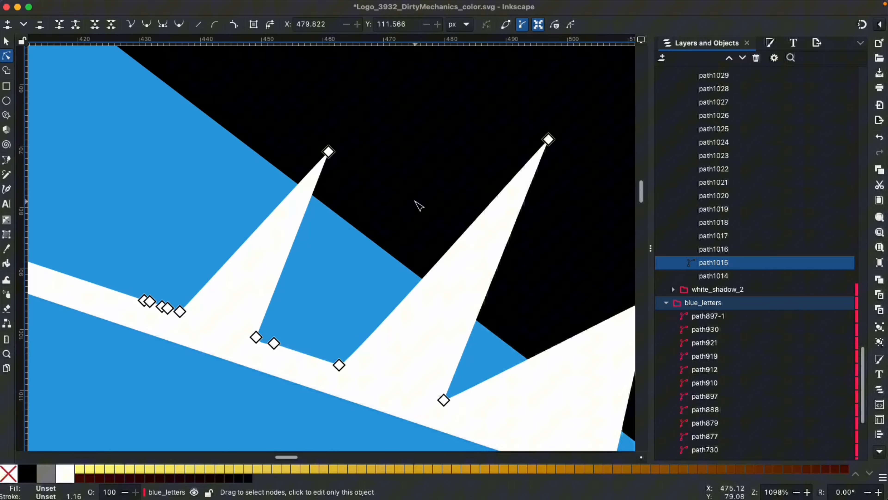